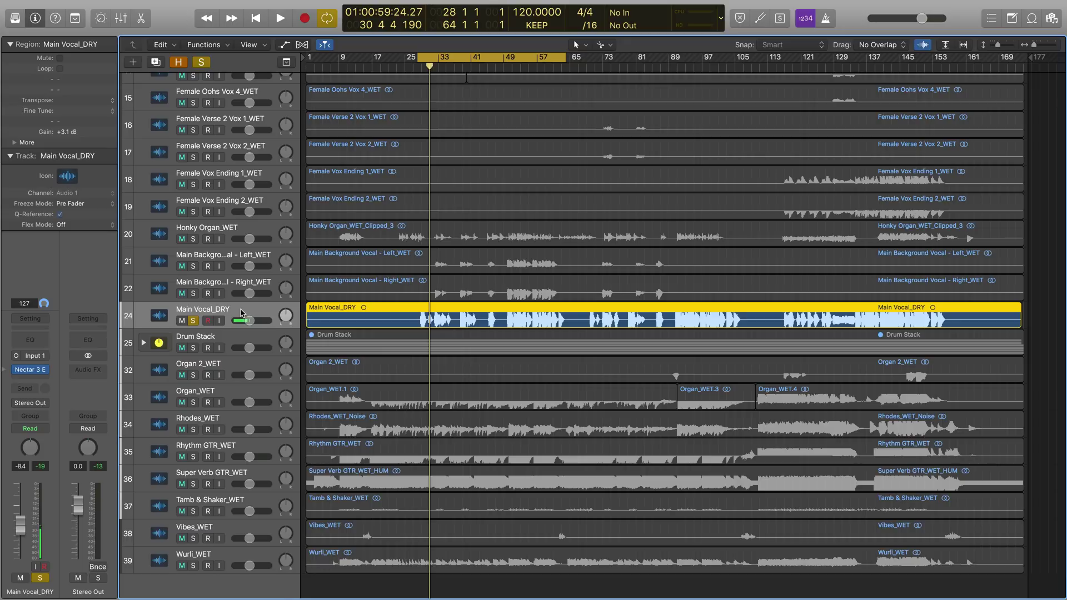
# - Play the session with the vocal unsoloed to hear the full mix, then stop
pyautogui.press('space')
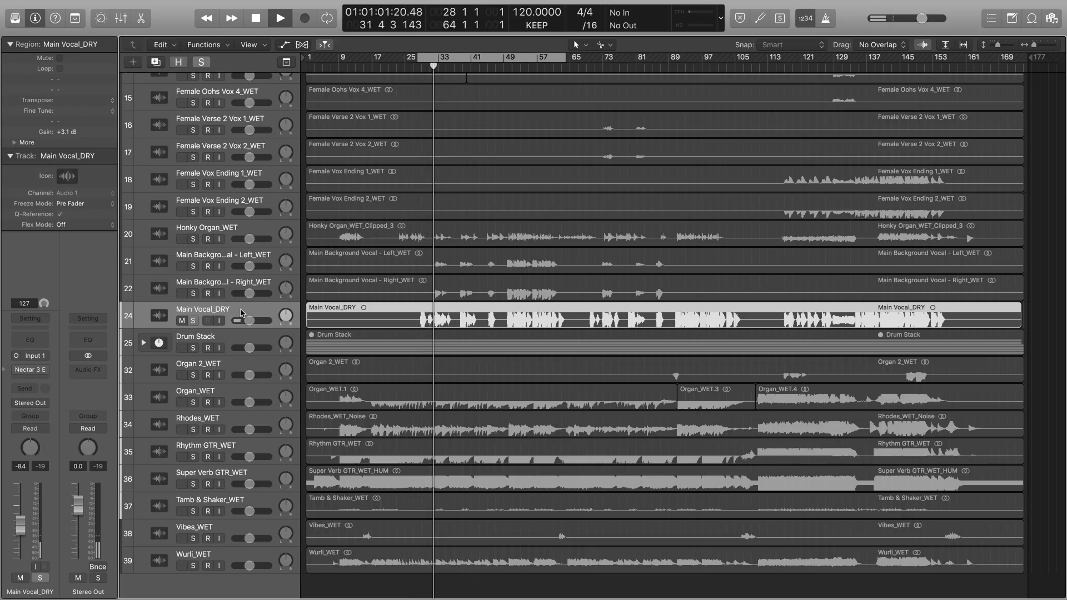
pyautogui.press('s')
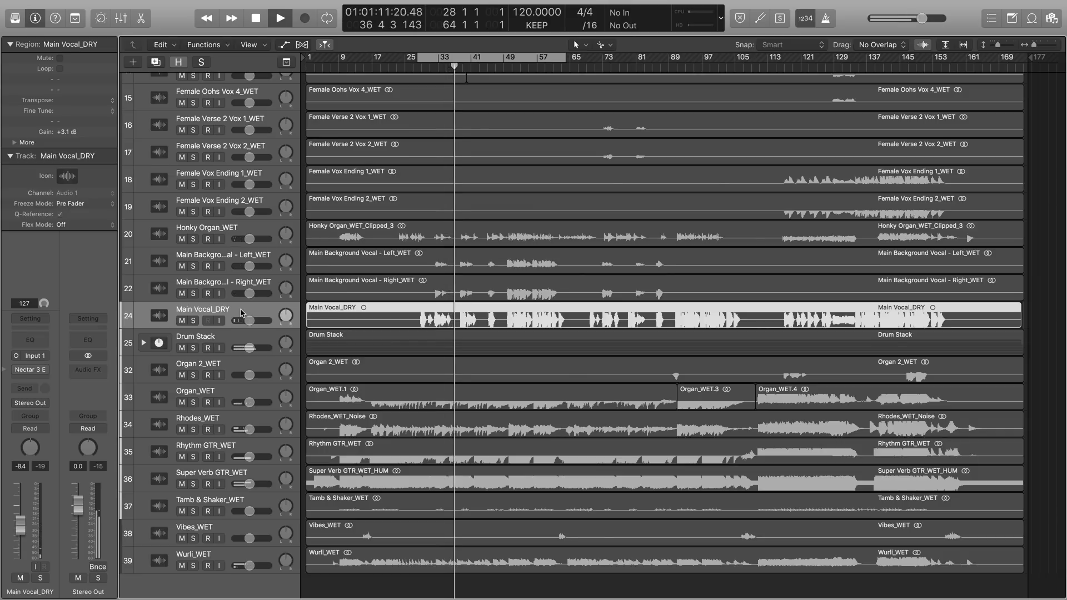
pyautogui.press('space')
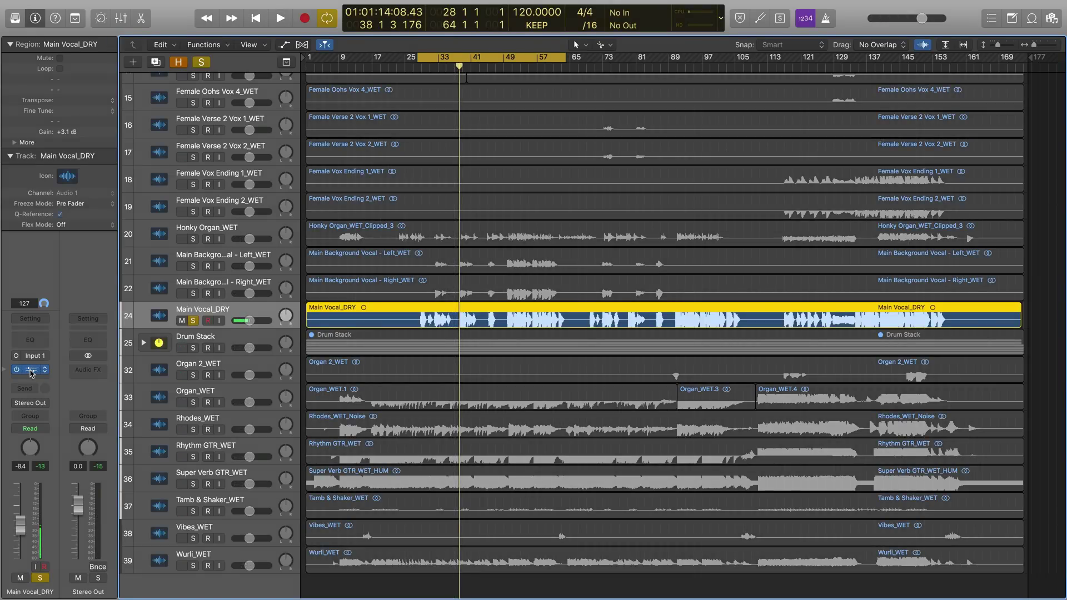
# - Run Nectar's vocal assistant on Main Vocal_DRY with Modern vibe and Moderate intensity during playback
pyautogui.click(32, 370)
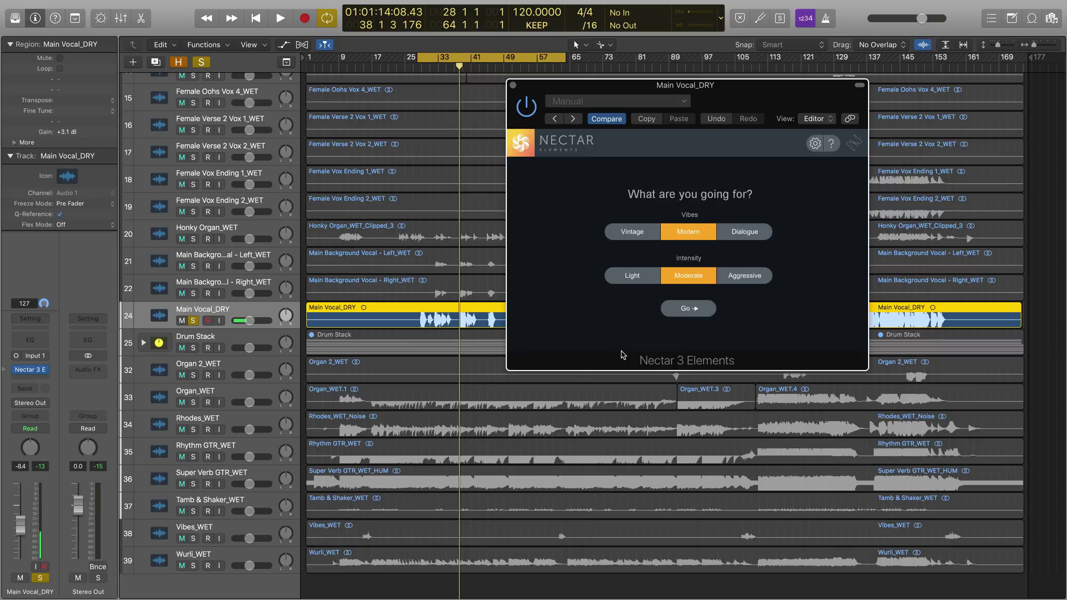
pyautogui.click(683, 312)
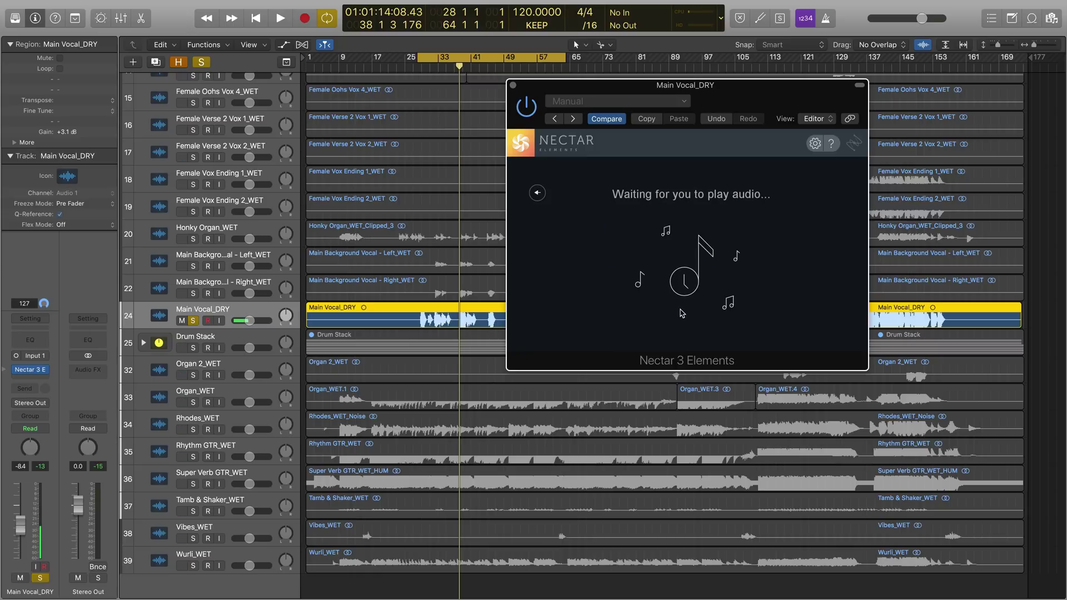
pyautogui.press('space')
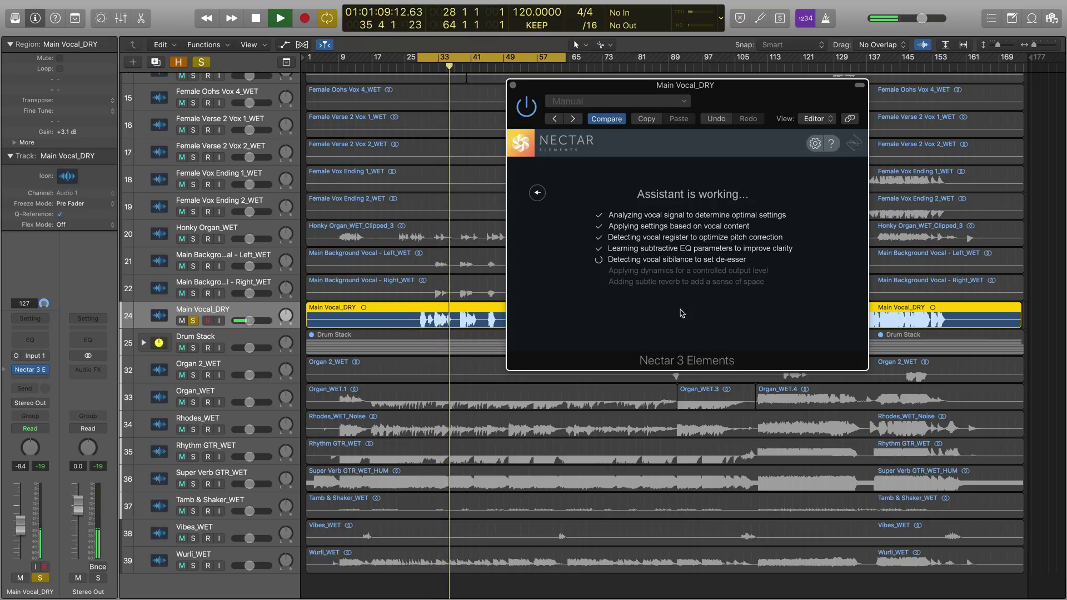
# - Stop when the assistant finishes, then A/B the vocal by toggling Nectar's bypass, ending bypassed
pyautogui.press('space')
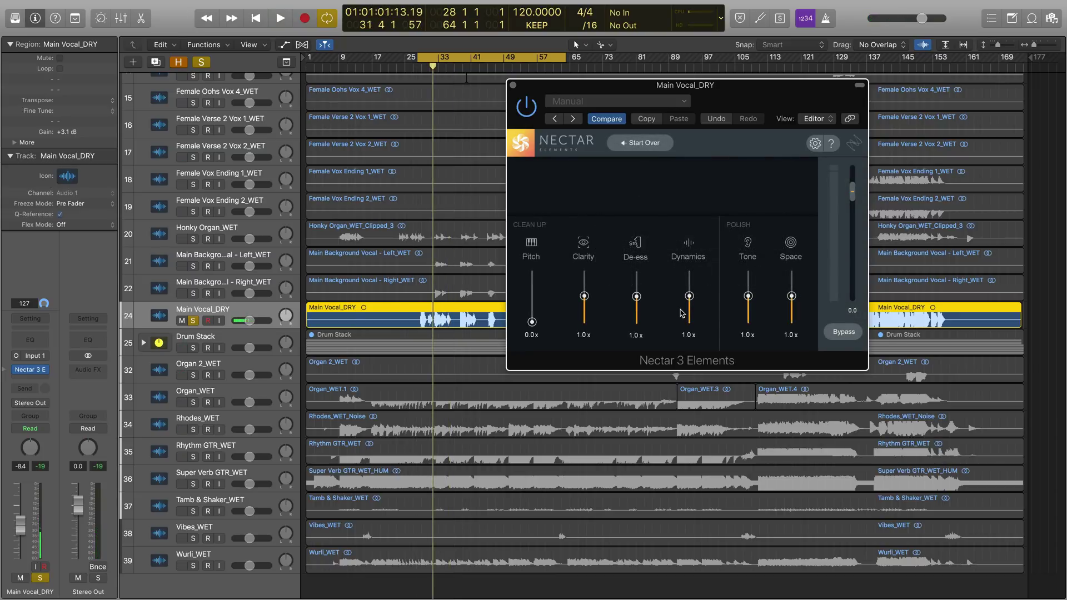
pyautogui.click(844, 332)
pyautogui.press('space')
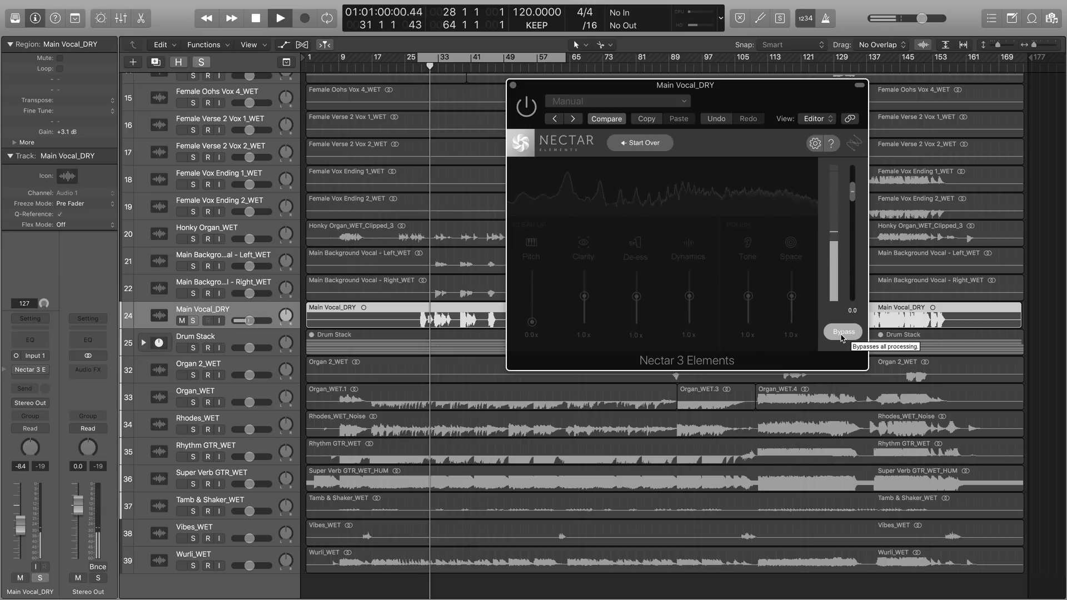
pyautogui.click(842, 334)
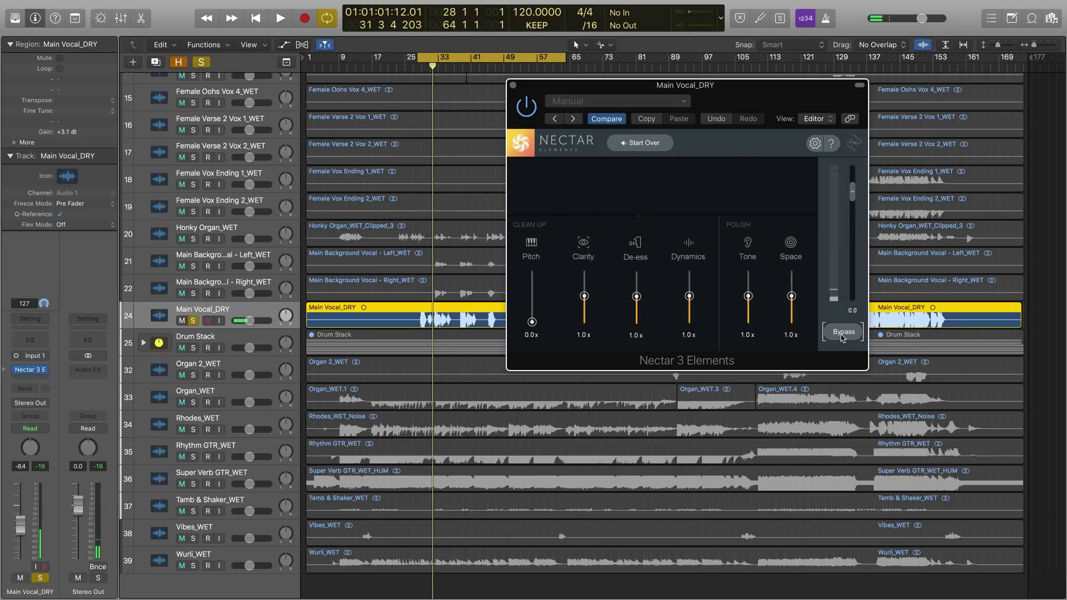
pyautogui.press('space')
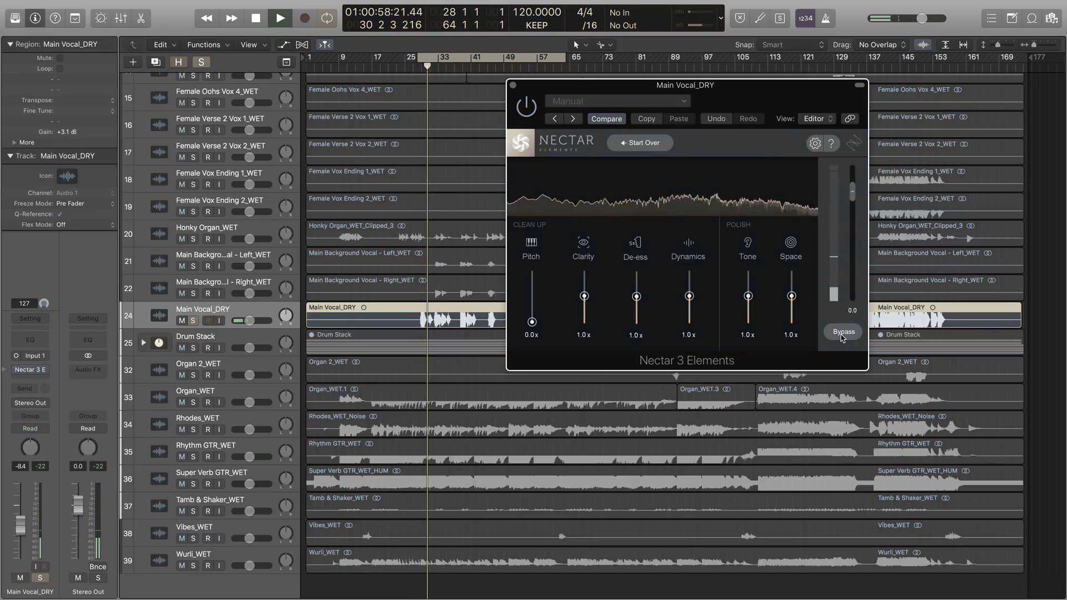
pyautogui.click(843, 334)
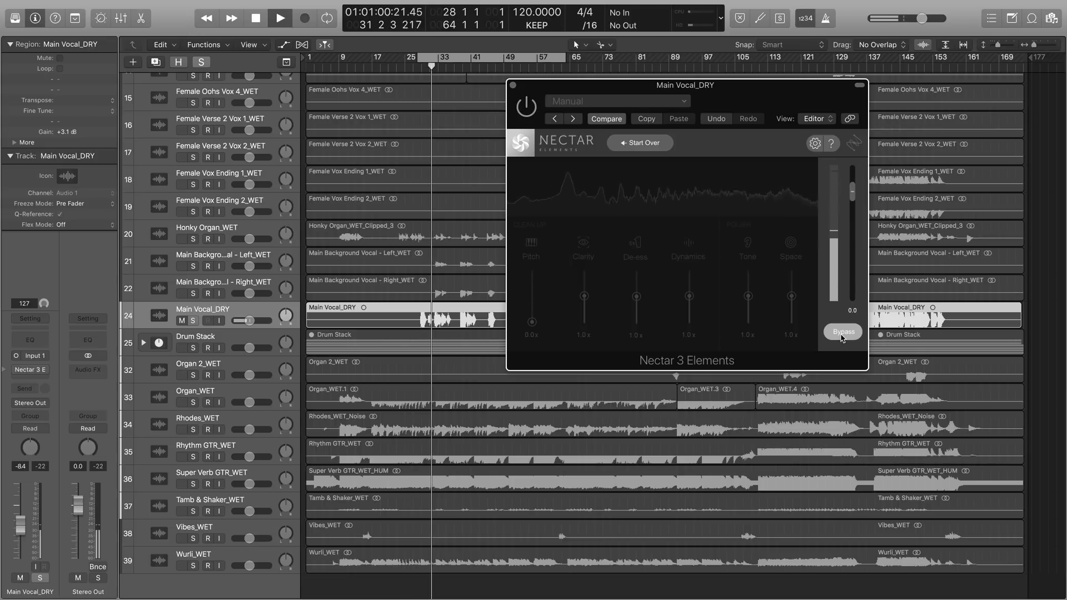
pyautogui.click(844, 333)
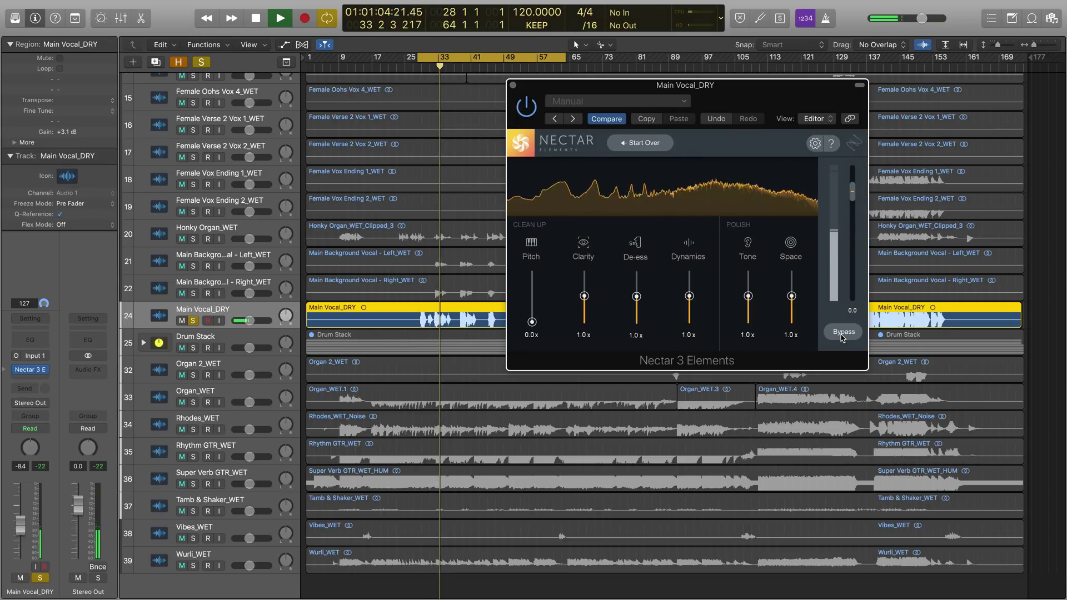
pyautogui.click(843, 333)
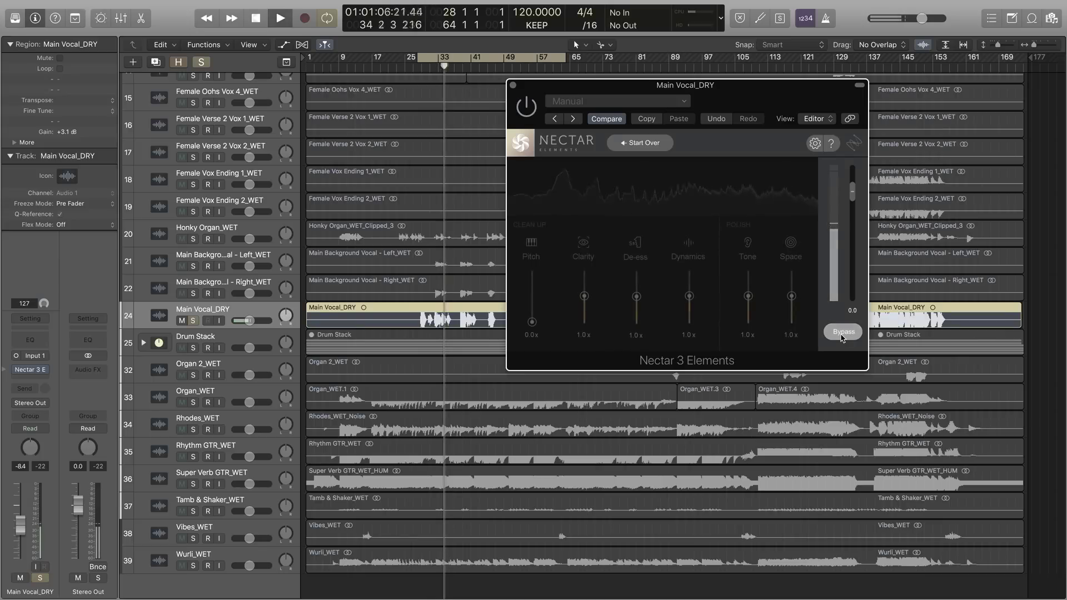
# - Re-enable Nectar and set the Space reverb to 2.0x, comparing it against 0.0x during playback
pyautogui.click(843, 333)
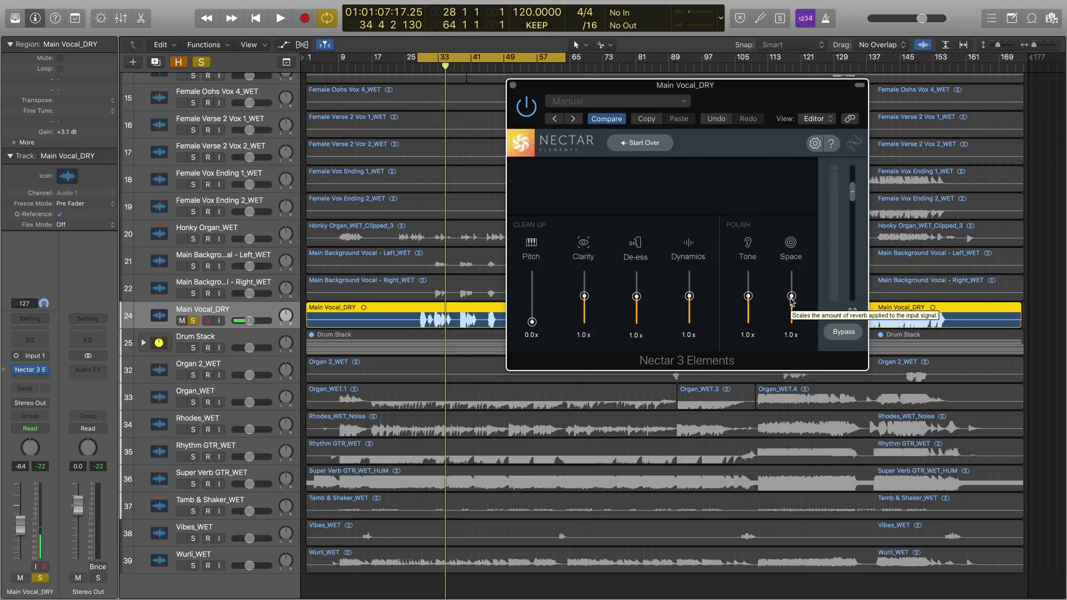
pyautogui.moveTo(792, 285); pyautogui.dragTo(794, 259)
pyautogui.press('space')
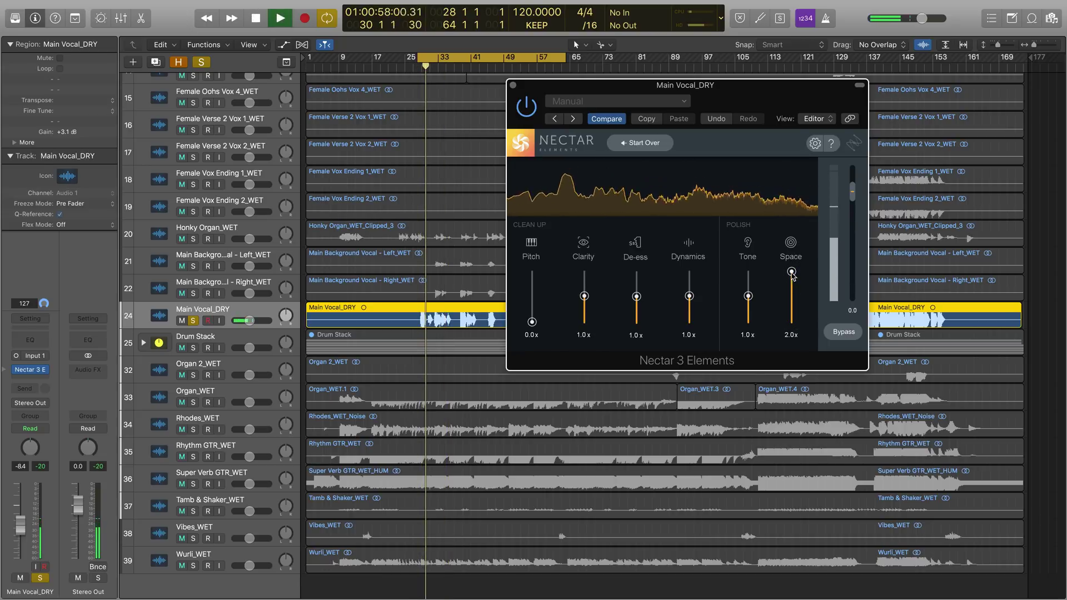
pyautogui.moveTo(792, 272); pyautogui.dragTo(793, 345)
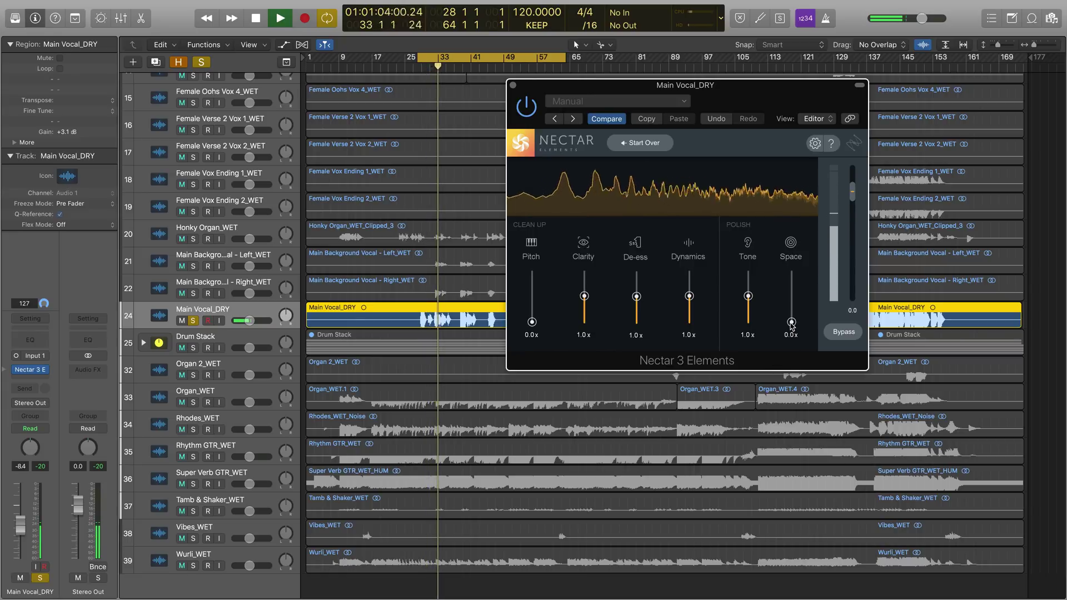
pyautogui.moveTo(791, 322); pyautogui.dragTo(791, 272)
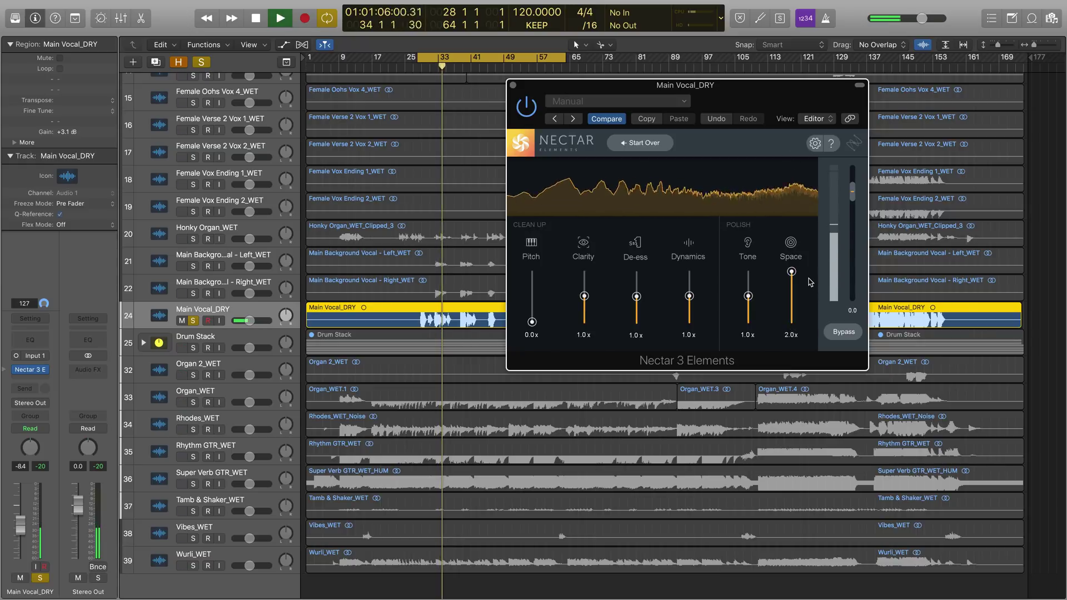
# - Audition the vocal's Tone amount at 0.0x during playback, then settle it at 1.3x
pyautogui.press('space')
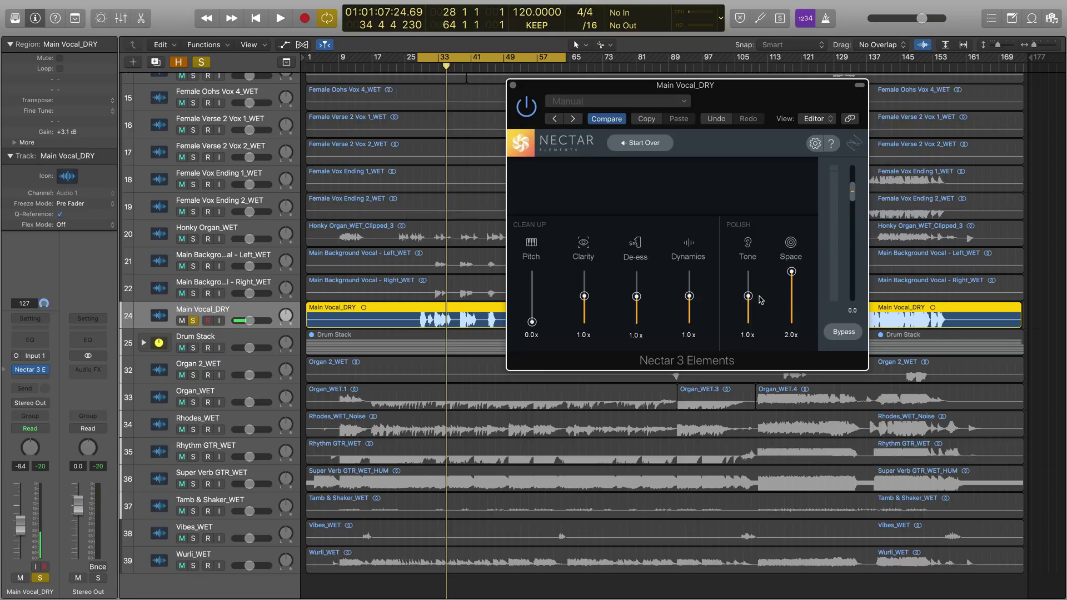
pyautogui.press('space')
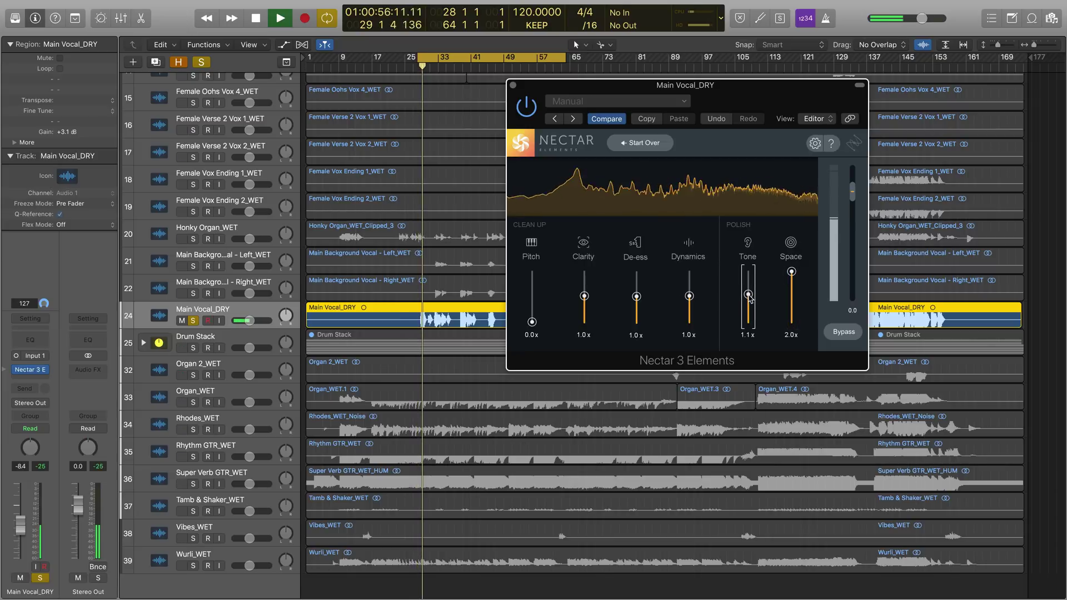
pyautogui.moveTo(750, 298); pyautogui.dragTo(741, 364)
pyautogui.press('space')
pyautogui.press('space')
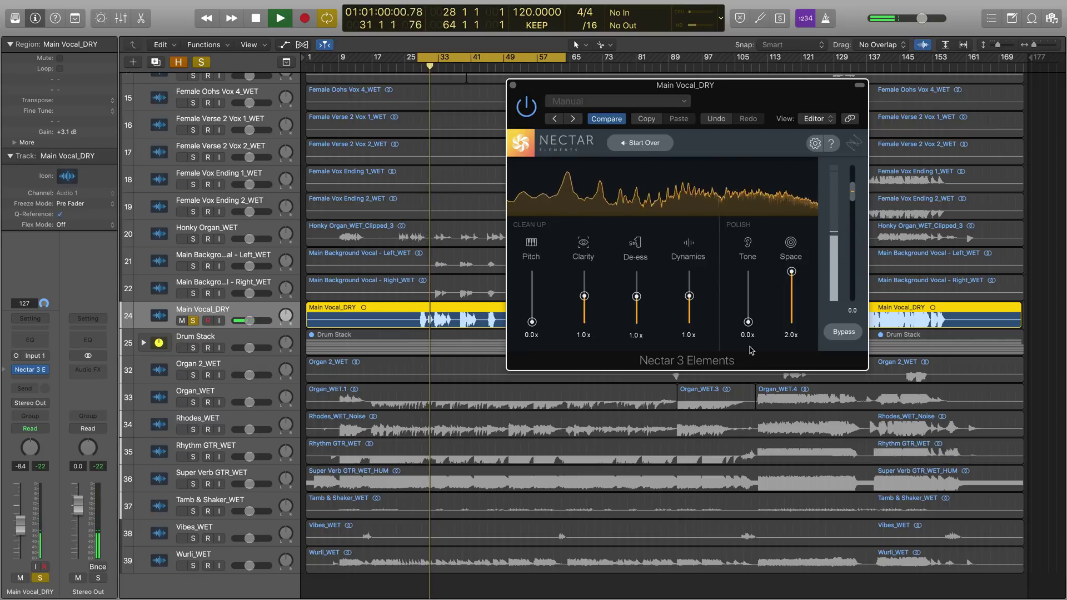
pyautogui.press('space')
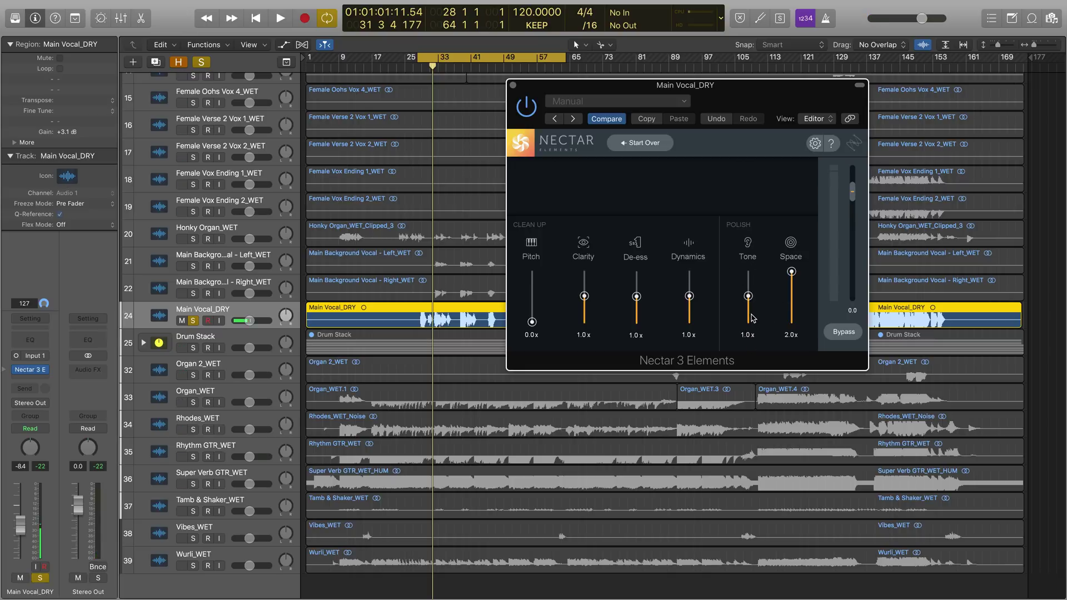
pyautogui.press('space')
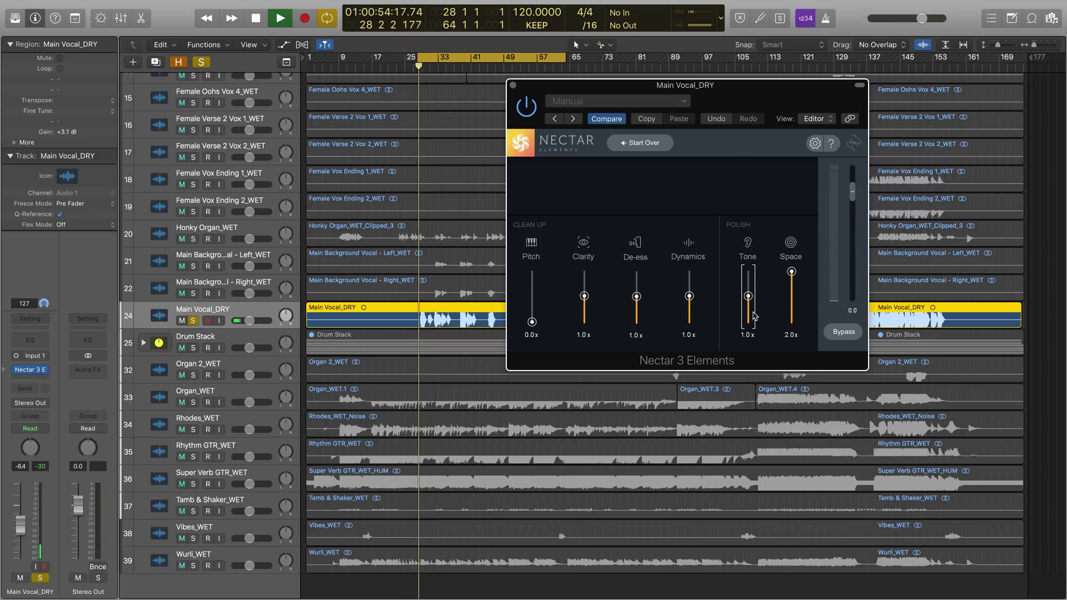
pyautogui.moveTo(754, 305); pyautogui.dragTo(749, 289)
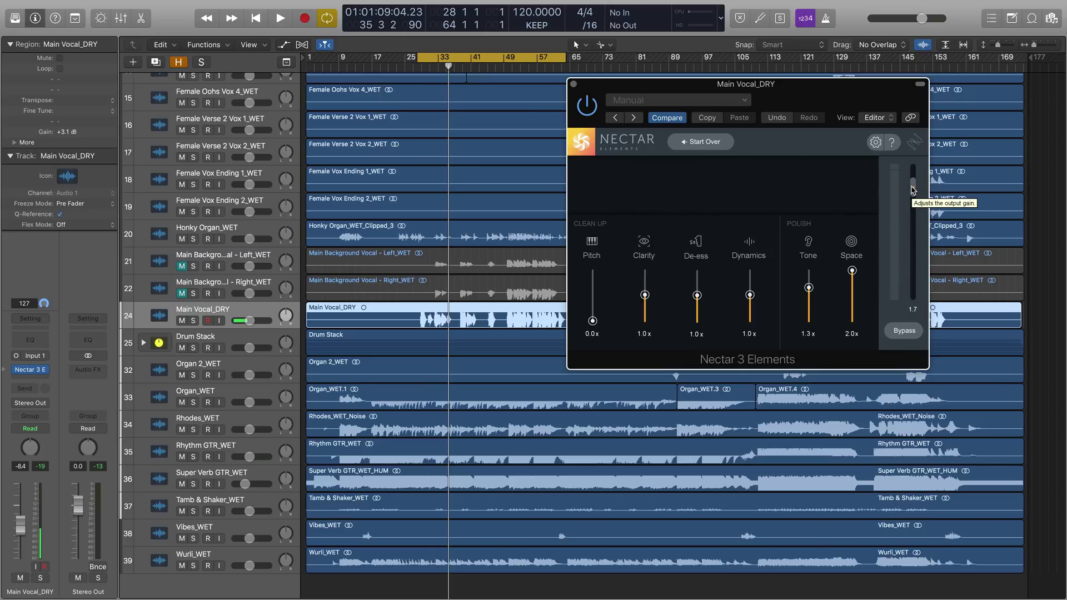
# - Set Nectar's output gain to 2.0, bypass it, and play Main Vocal_DRY soloed for comparison
pyautogui.moveTo(913, 190); pyautogui.dragTo(904, 343)
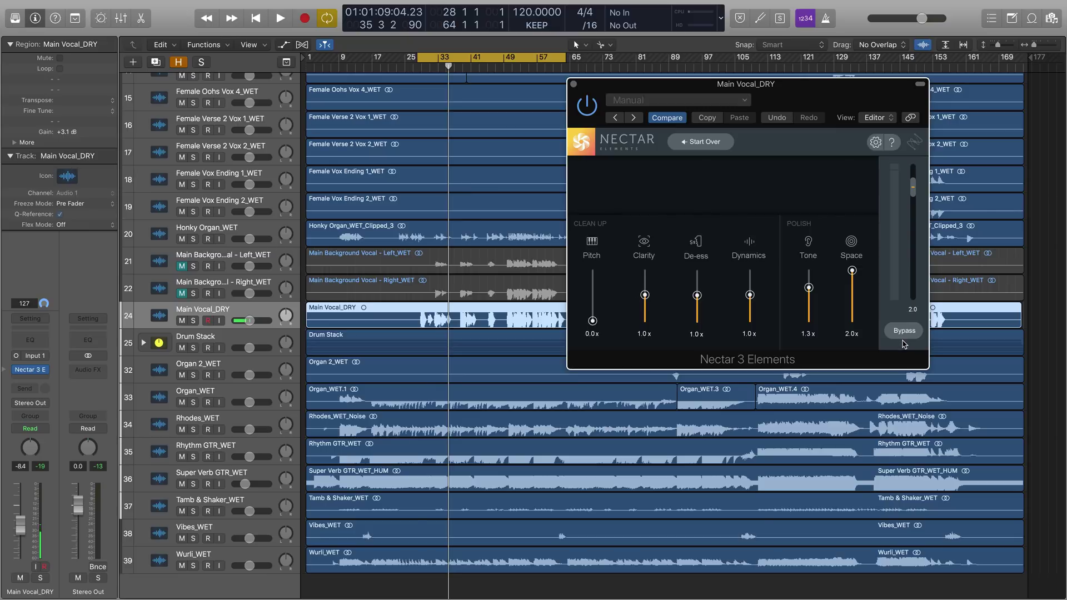
pyautogui.click(904, 331)
pyautogui.press('s')
pyautogui.press('c')
pyautogui.press('space')
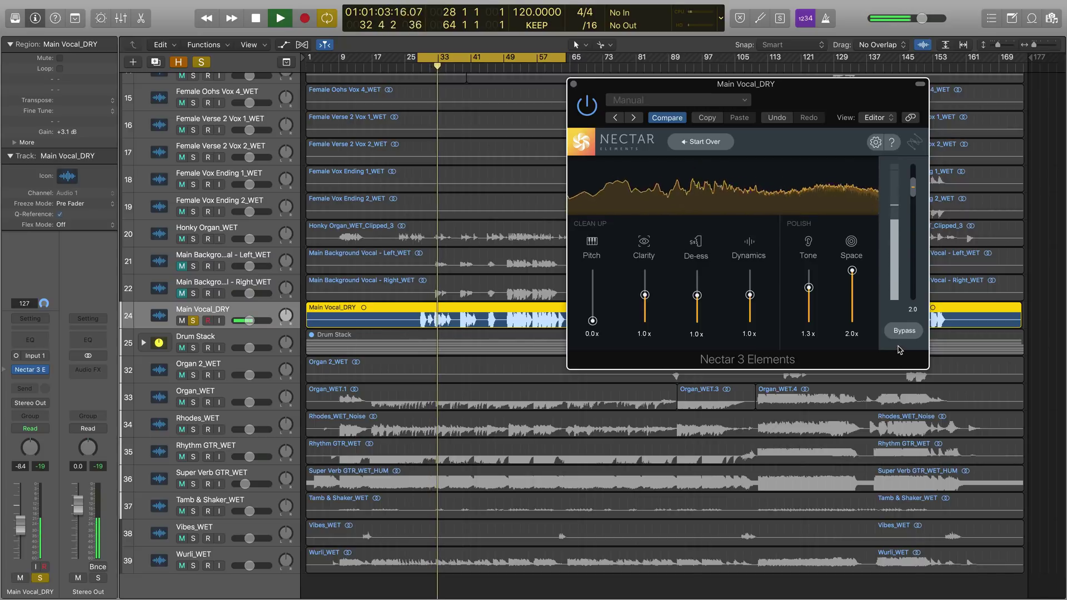
# - Compare the vocal with Nectar bypassed and active during playback, then stop with processing on
pyautogui.press('space')
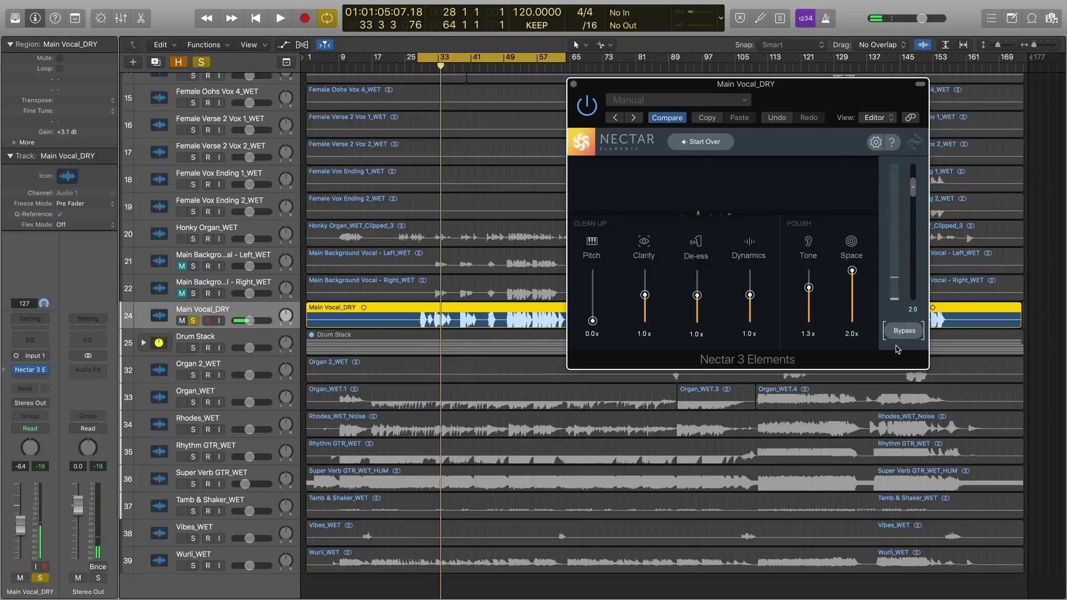
pyautogui.press('super+a')
pyautogui.click(894, 331)
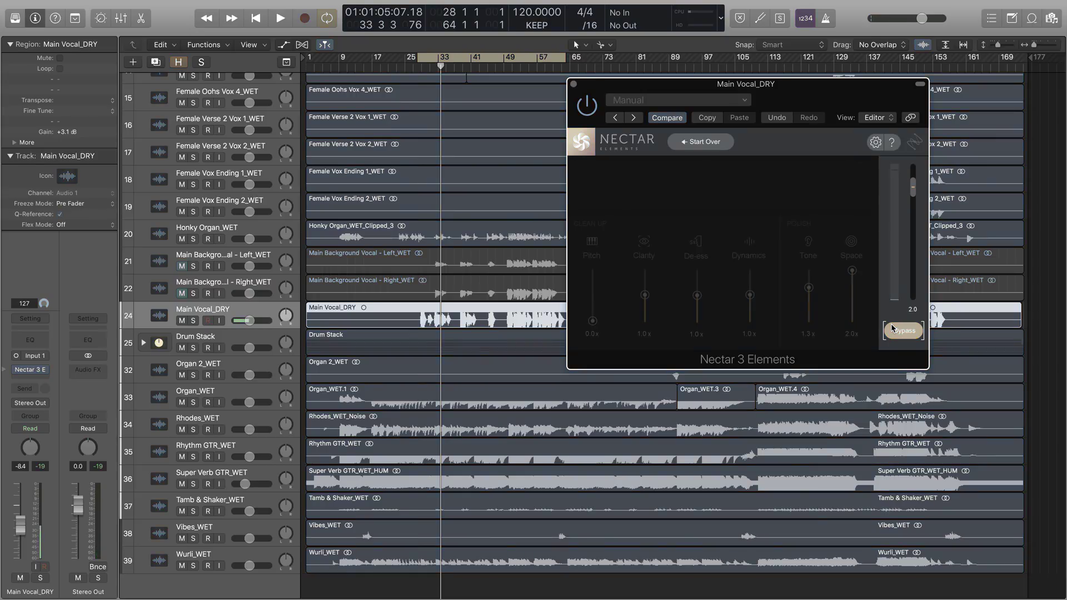
pyautogui.press('space')
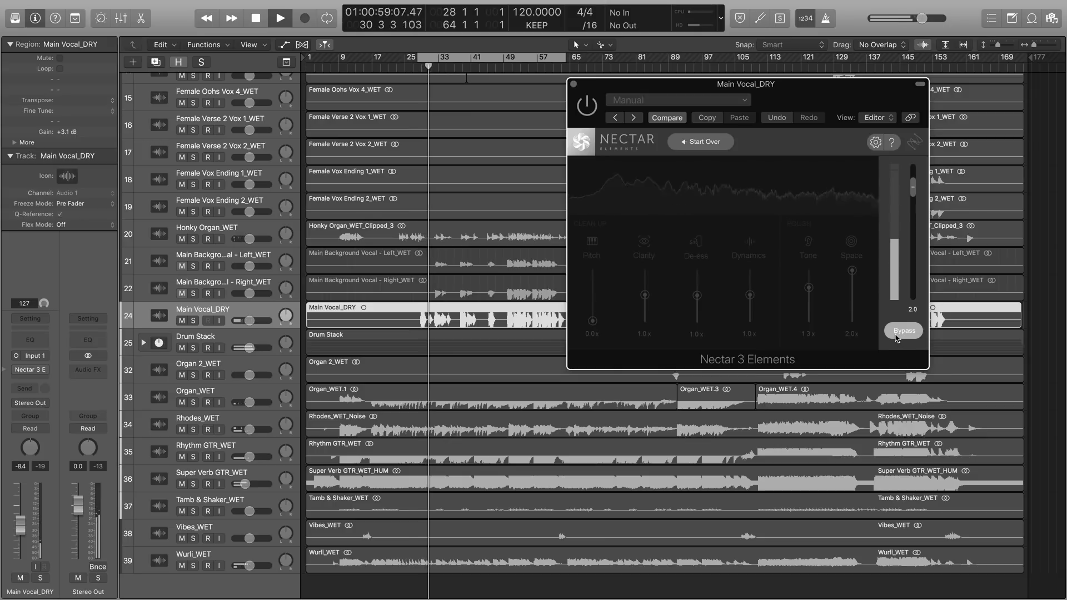
pyautogui.click(897, 333)
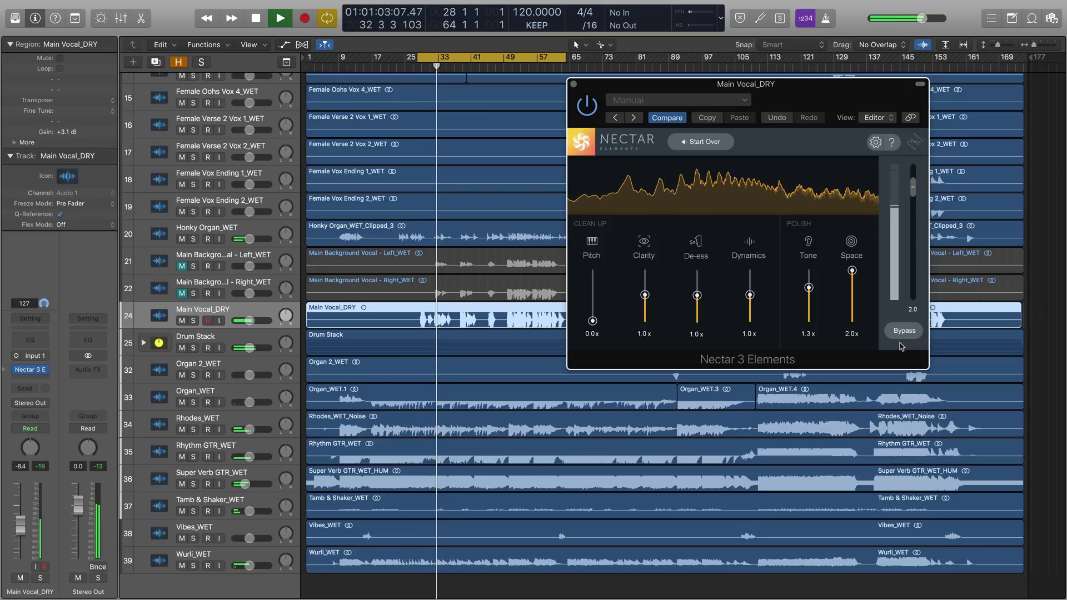
pyautogui.click(896, 333)
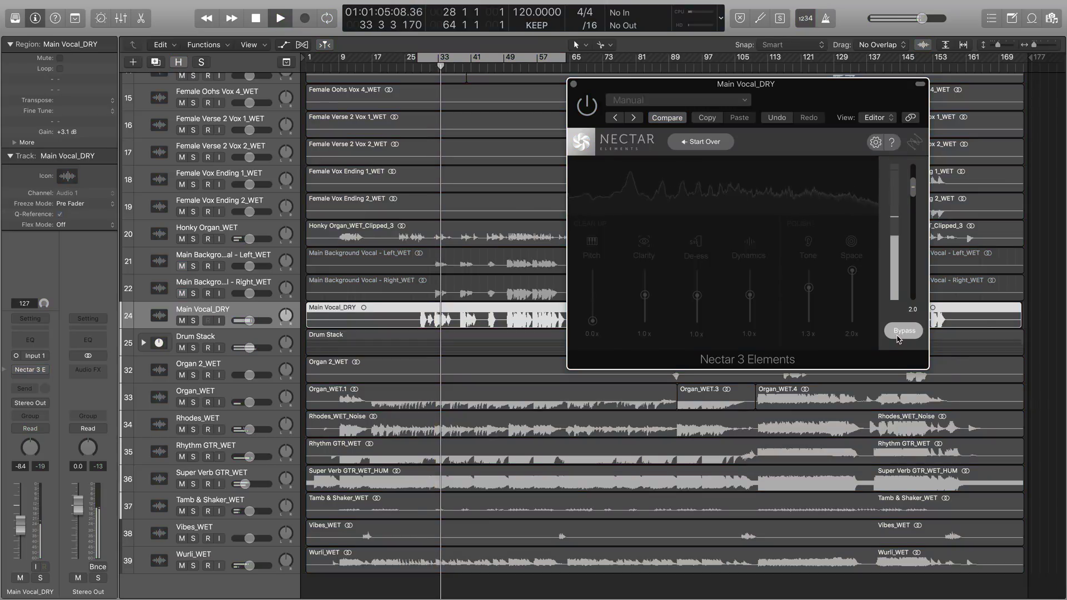
pyautogui.click(897, 334)
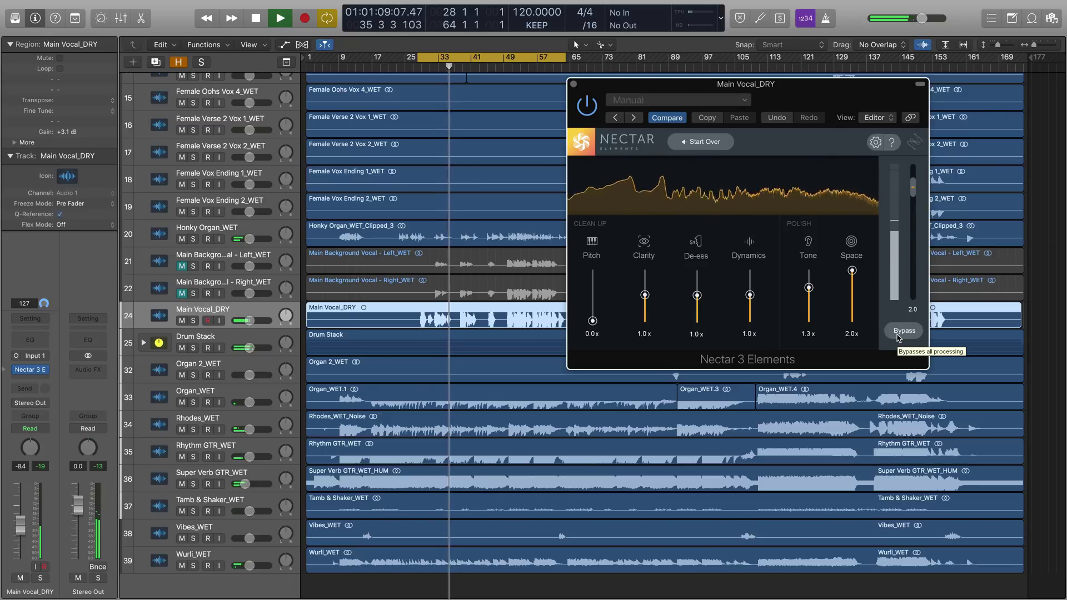
pyautogui.press('space')
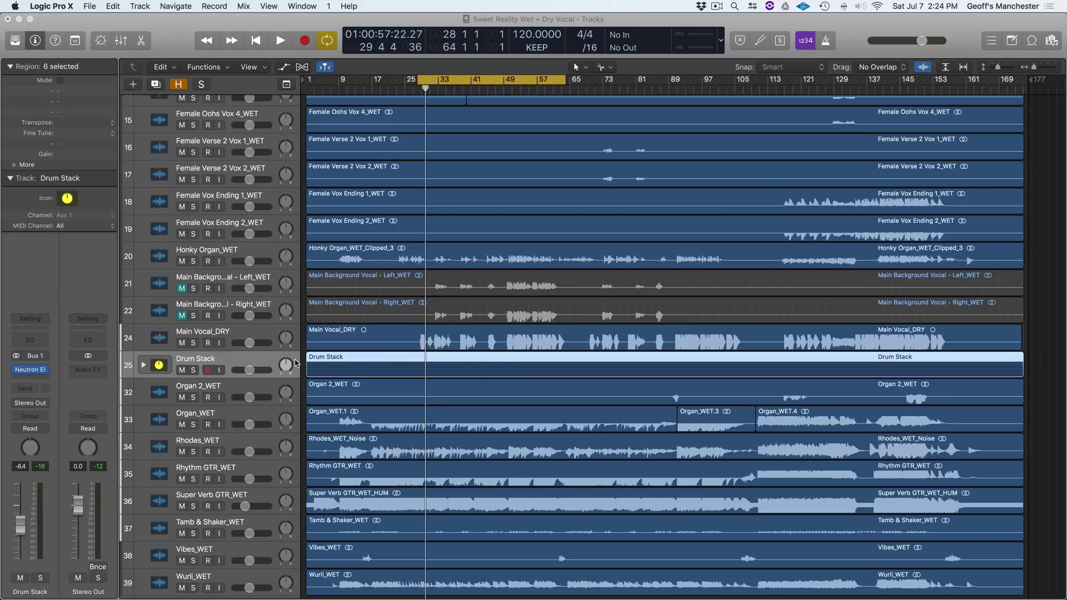
# - Solo the Drum Stack and play it alone, then unsolo it
pyautogui.click(194, 372)
pyautogui.press('space')
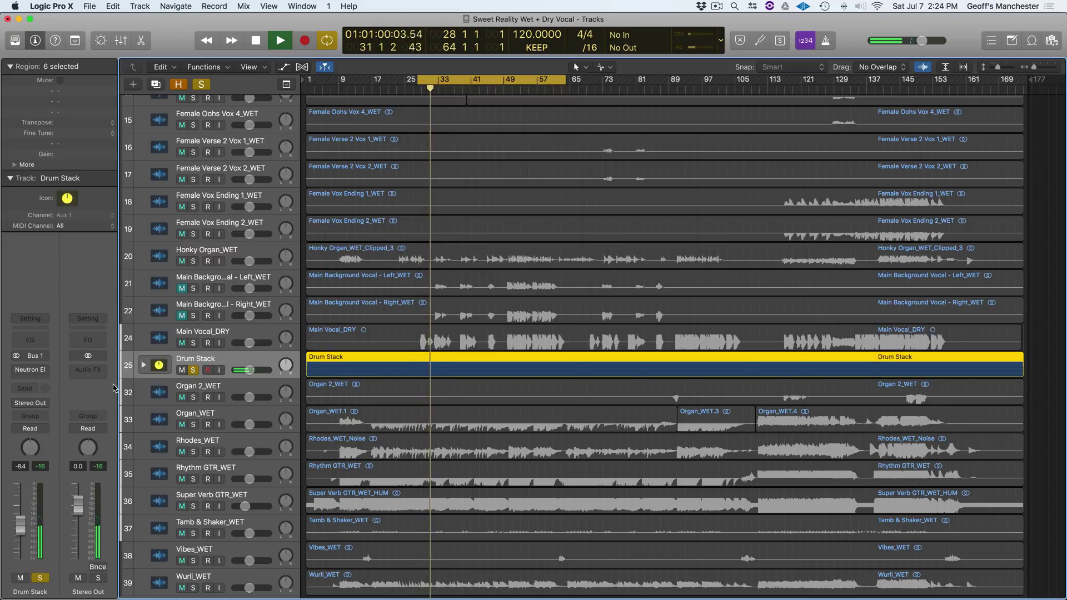
pyautogui.click(194, 371)
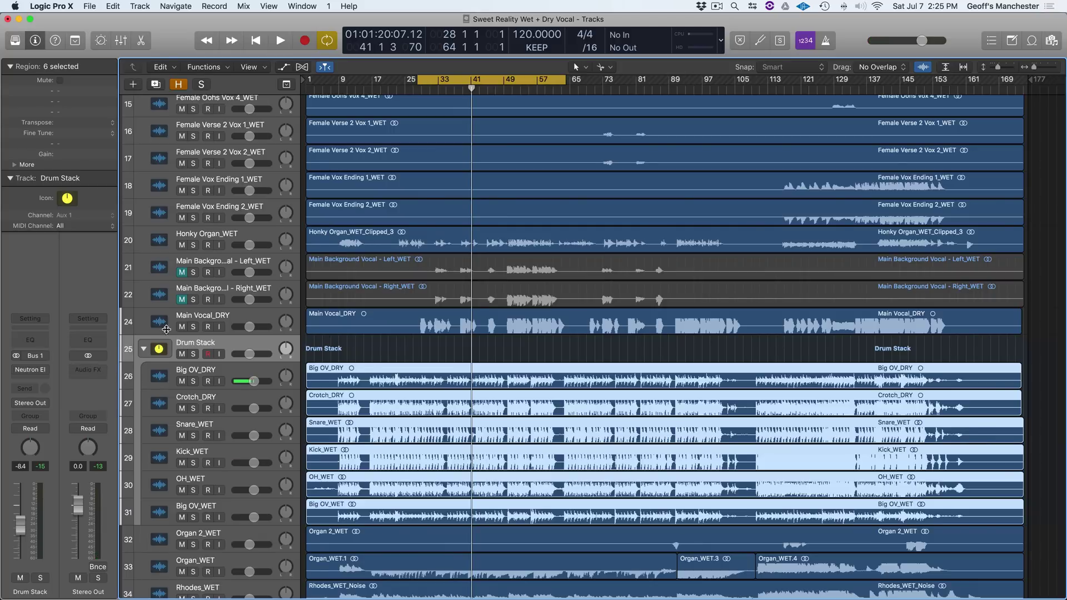
# - Open Neutron Elements on the Drum Stack and keep Upfront Midrange as the Track Assistant preset
pyautogui.click(29, 371)
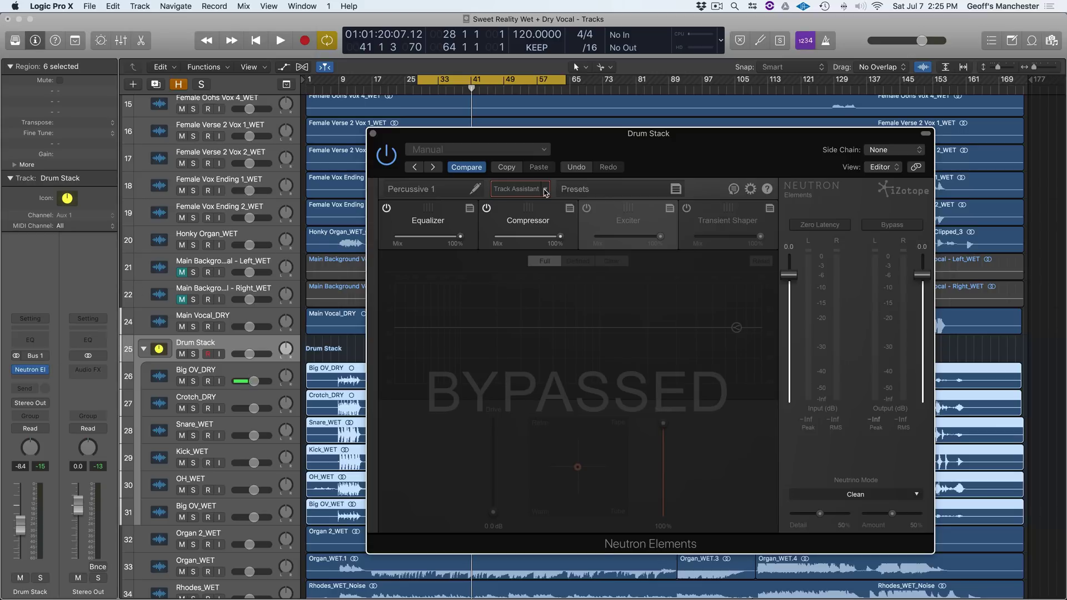
pyautogui.click(546, 189)
pyautogui.click(542, 216)
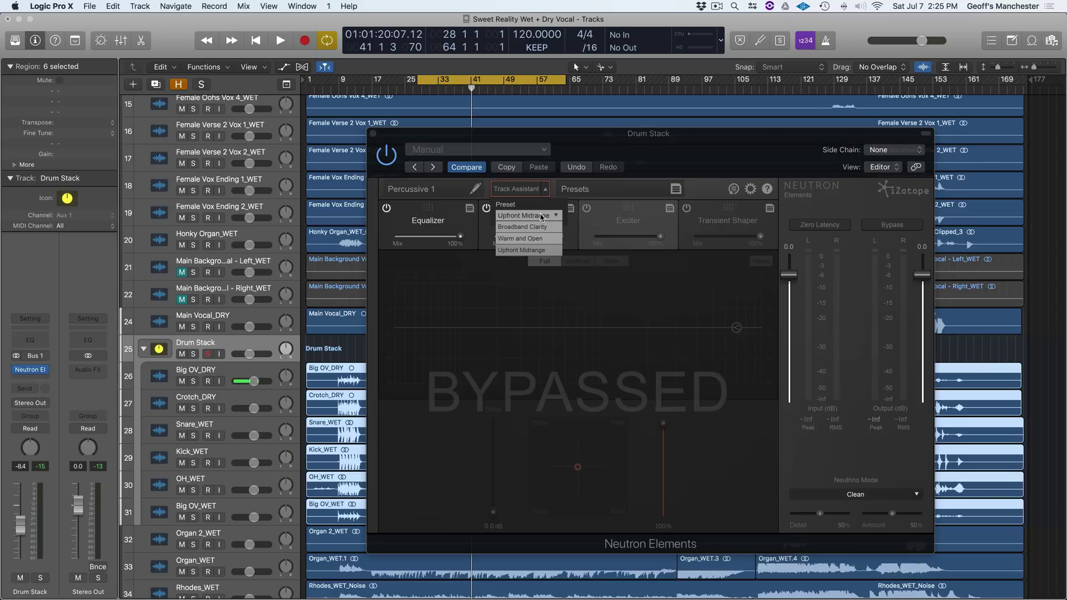
pyautogui.click(538, 251)
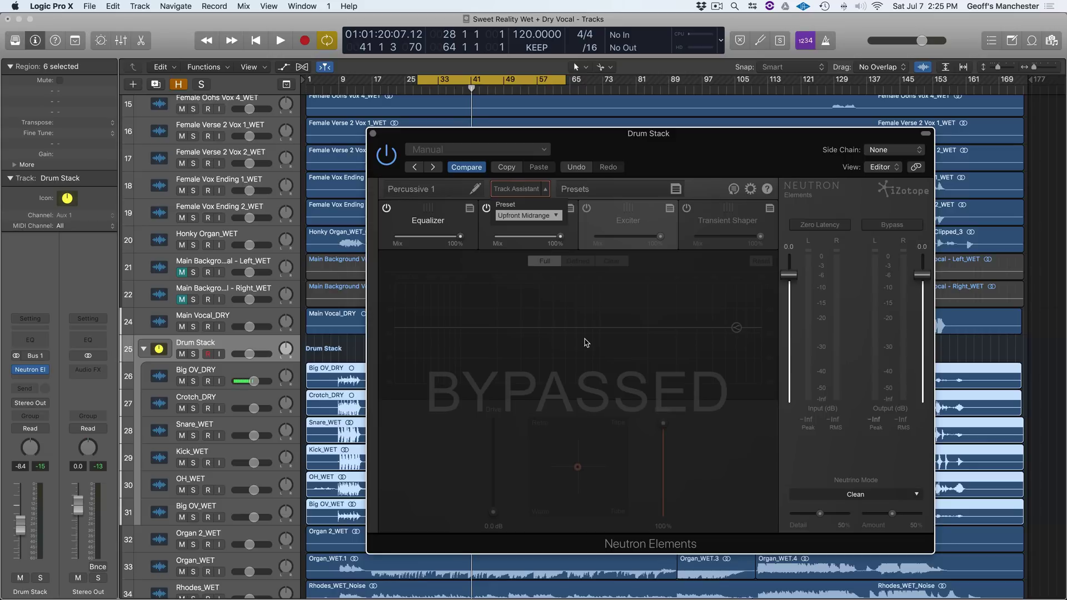
# - Solo the Drum Stack and let Track Assistant analyse the drums during playback
pyautogui.press('s')
pyautogui.press('space')
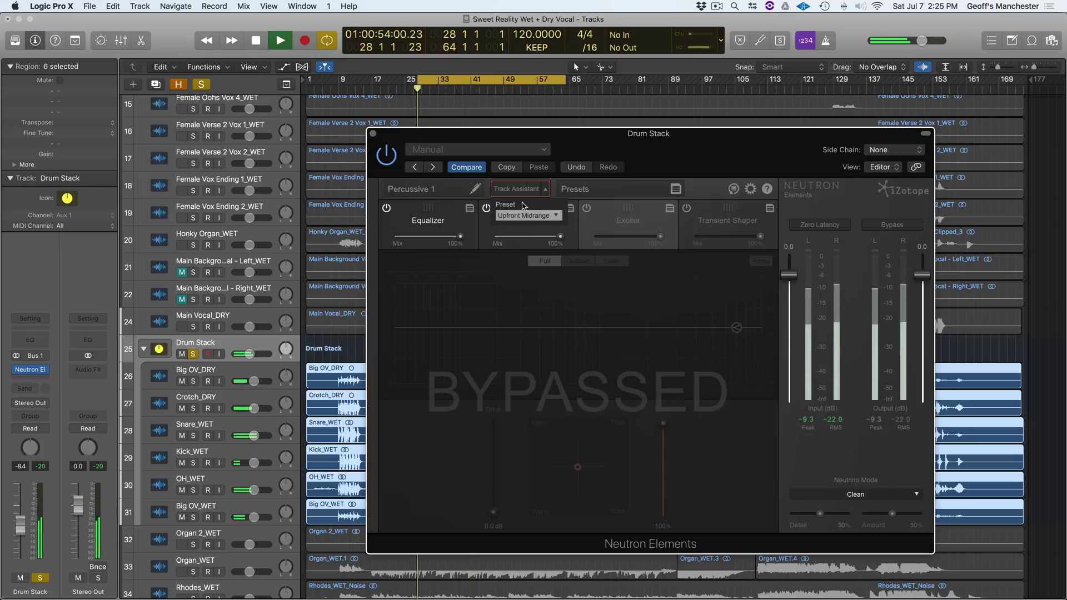
pyautogui.click(518, 190)
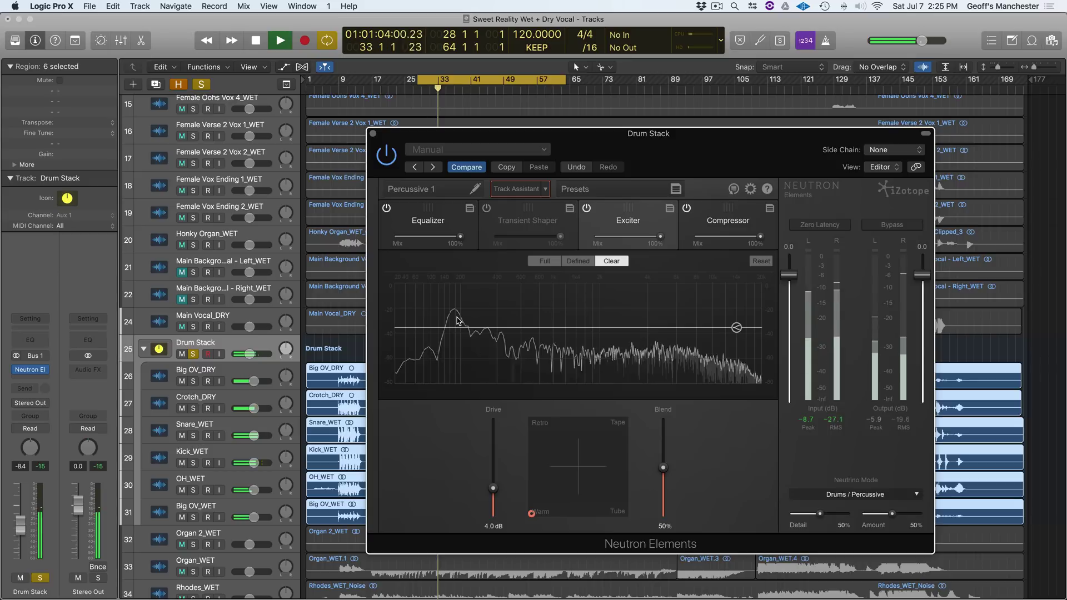
pyautogui.press('space')
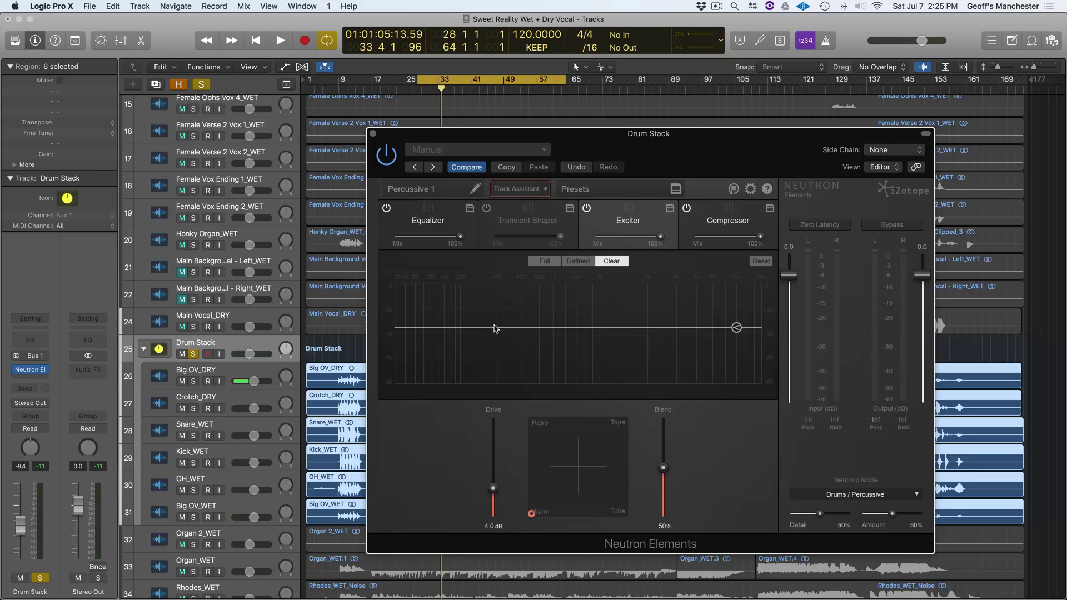
# - Compare the soloed drums with Neutron bypassed and active
pyautogui.click(833, 225)
pyautogui.click(884, 225)
pyautogui.press('space')
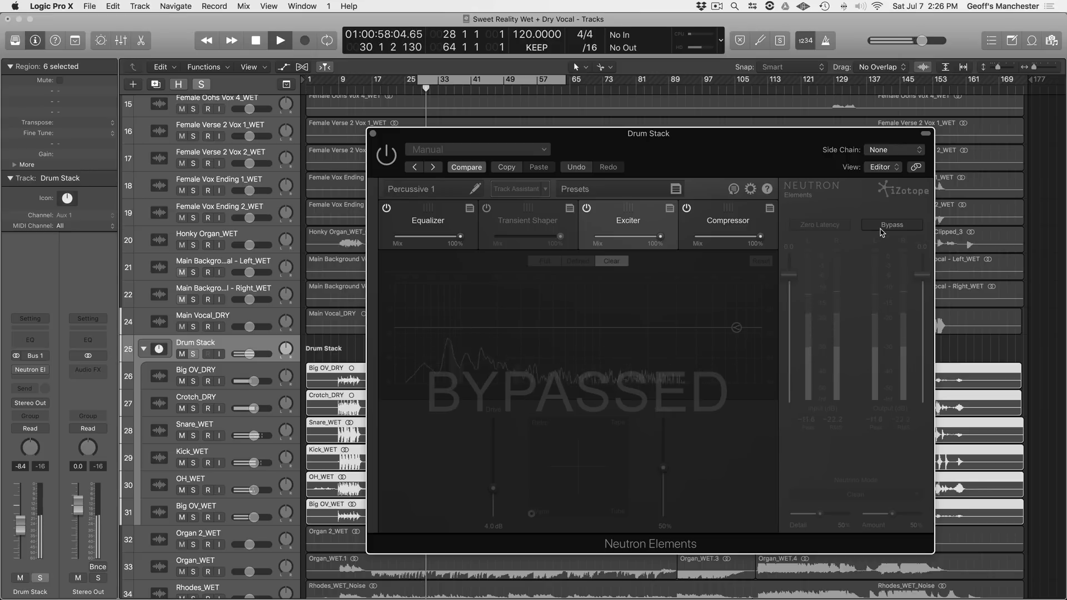
pyautogui.click(882, 226)
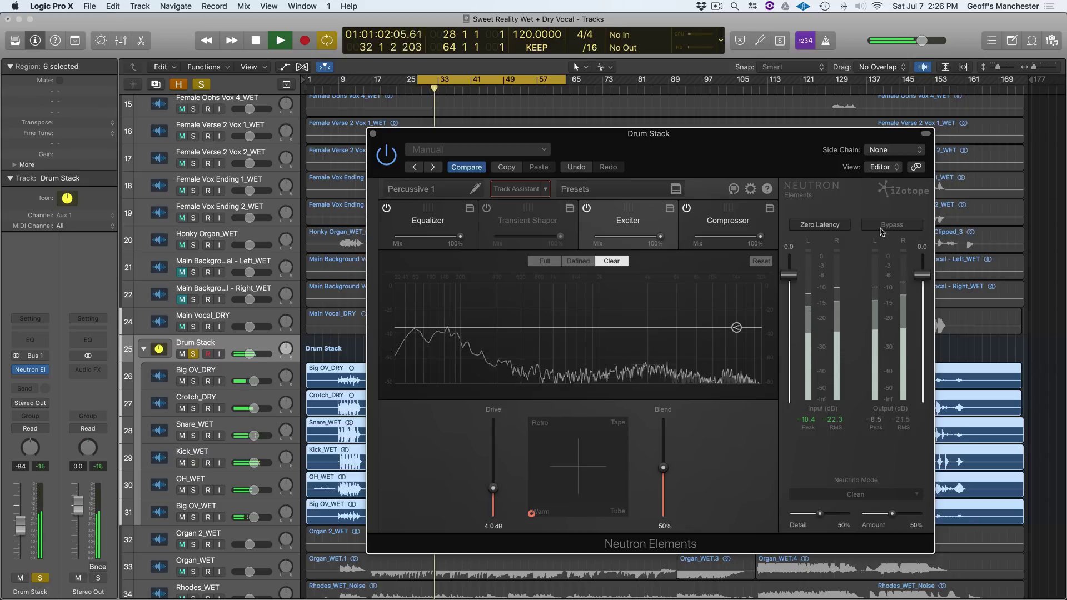
pyautogui.click(881, 227)
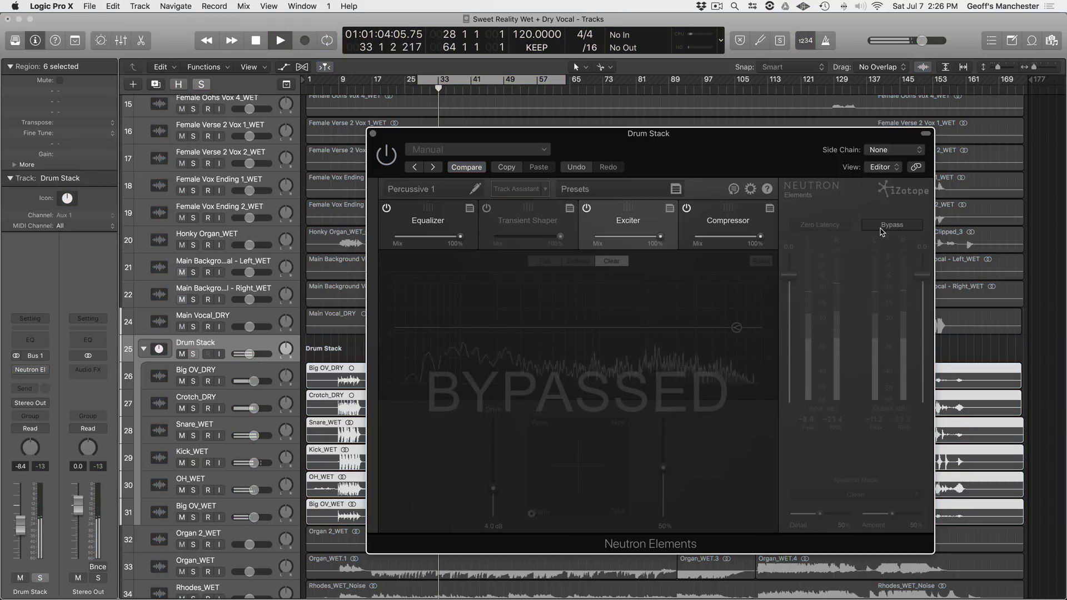
pyautogui.click(882, 227)
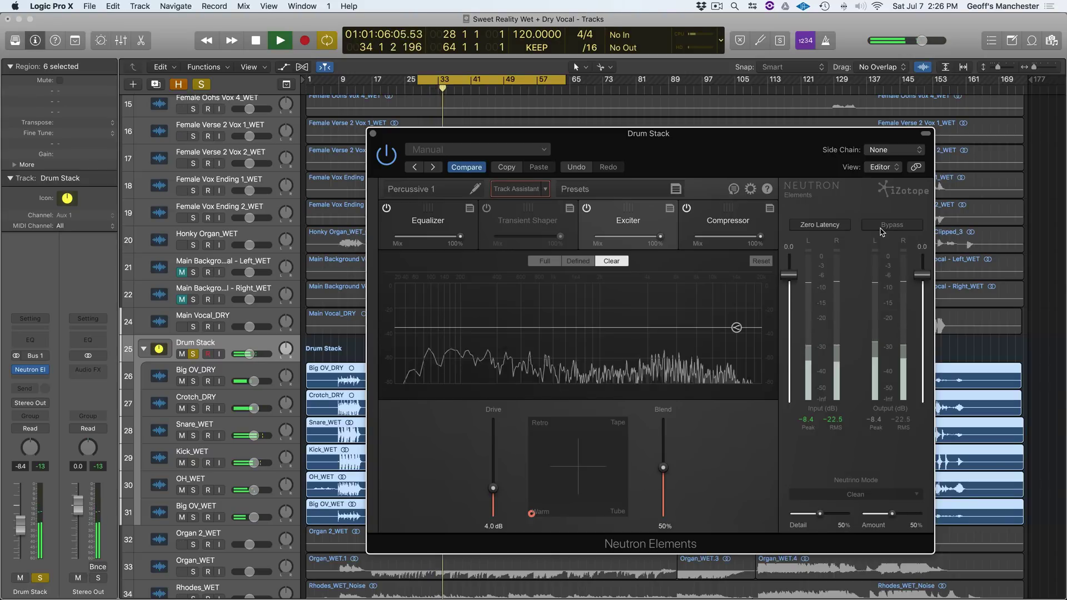
pyautogui.press('space')
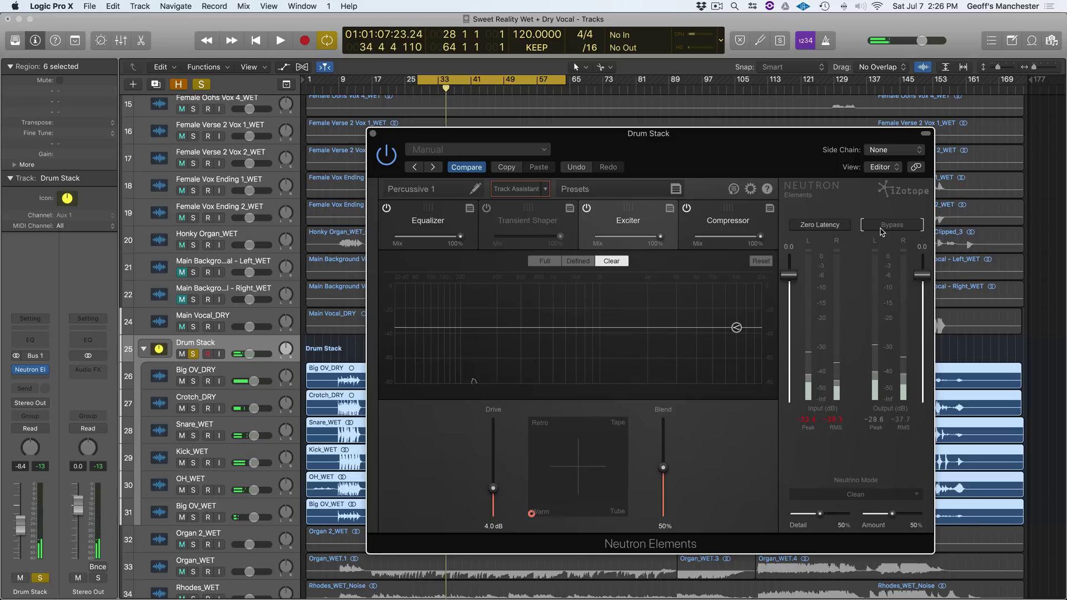
# - Unsolo the drums, A/B Neutron in the full mix, and view the Equalizer bands
pyautogui.press('s')
pyautogui.click(882, 232)
pyautogui.press('space')
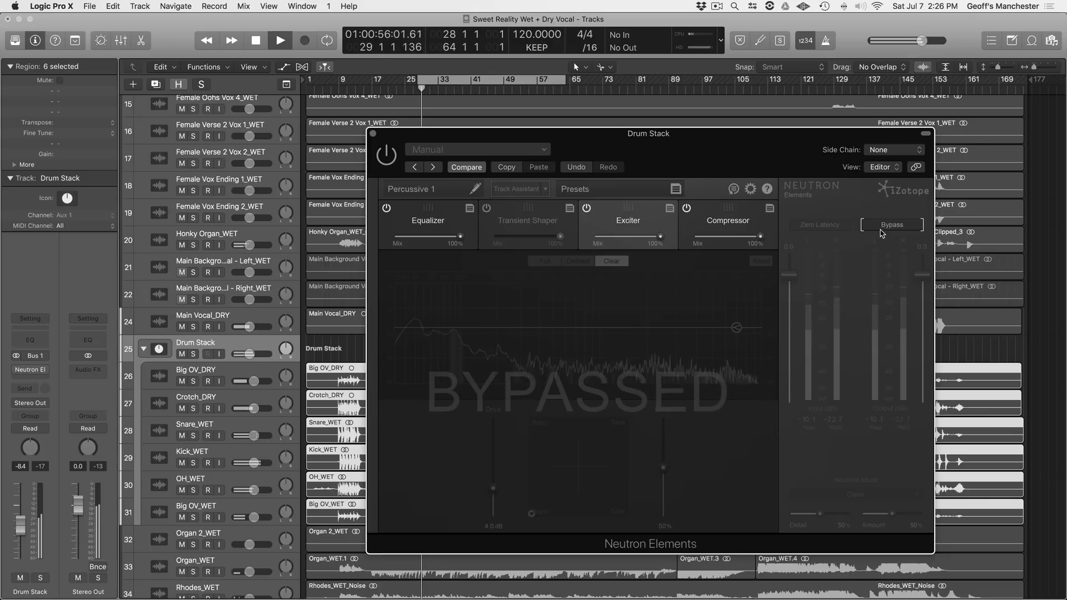
pyautogui.click(881, 232)
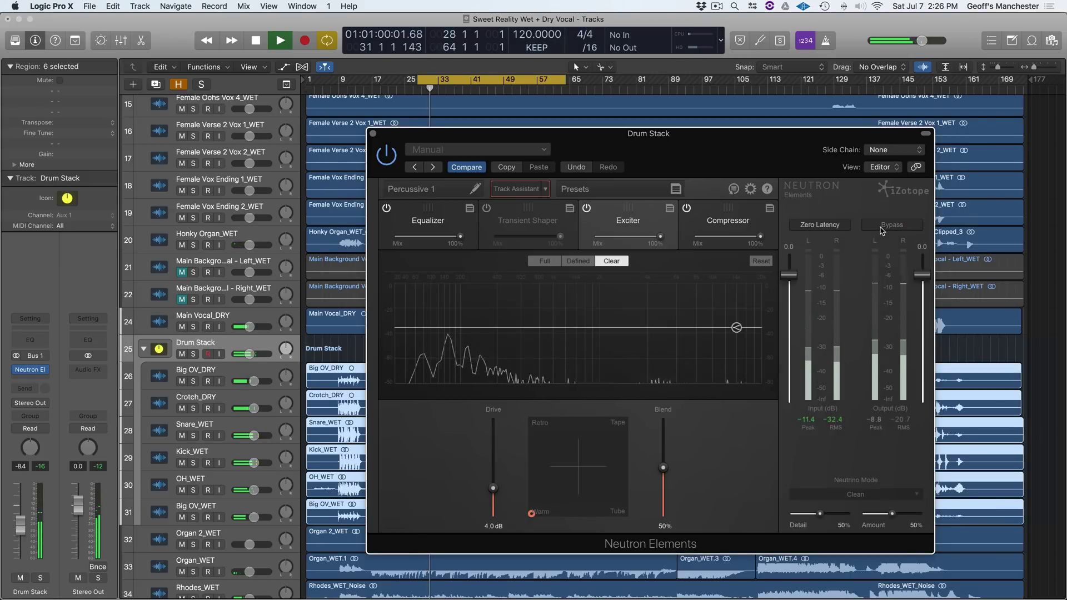
pyautogui.click(881, 232)
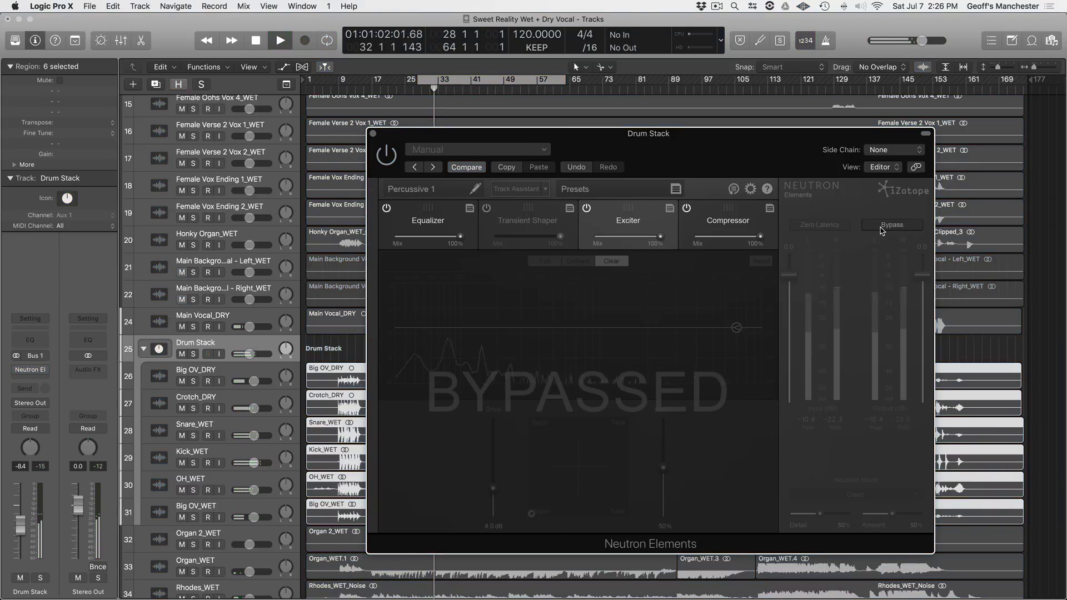
pyautogui.click(881, 231)
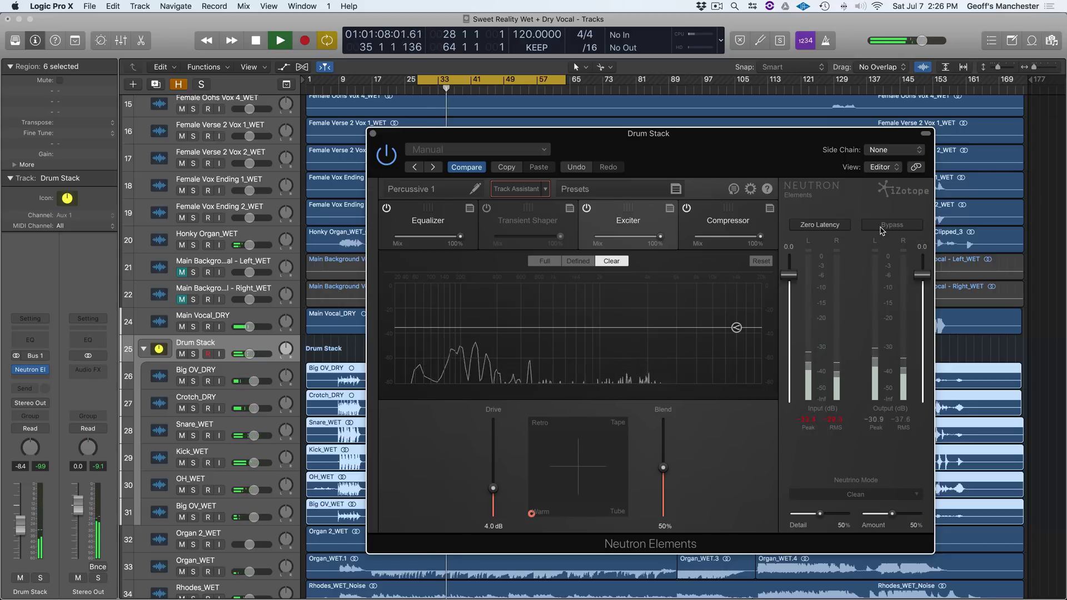
pyautogui.click(880, 228)
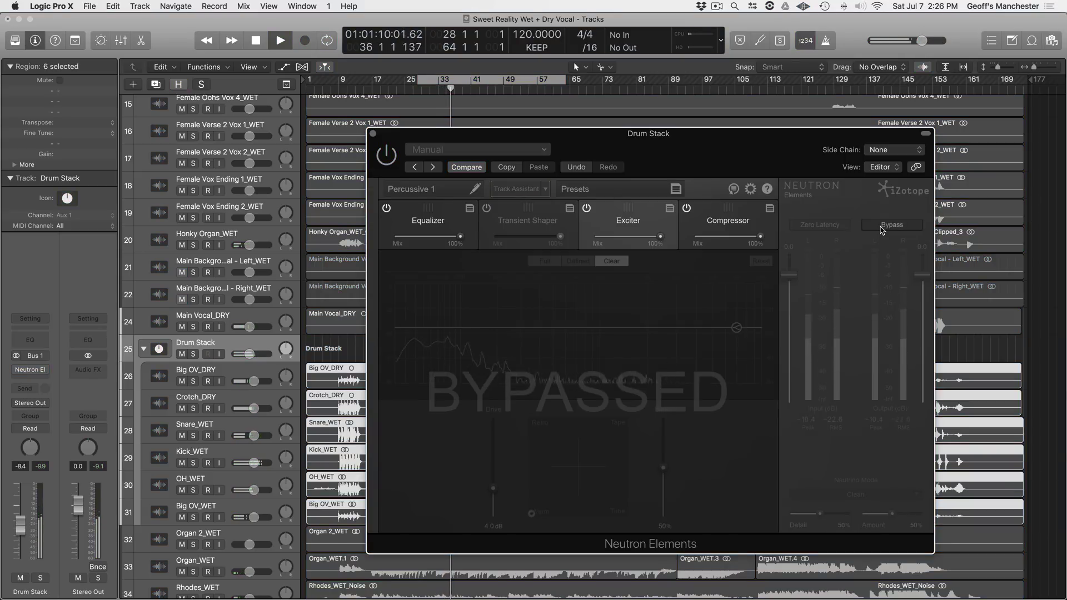
pyautogui.click(882, 228)
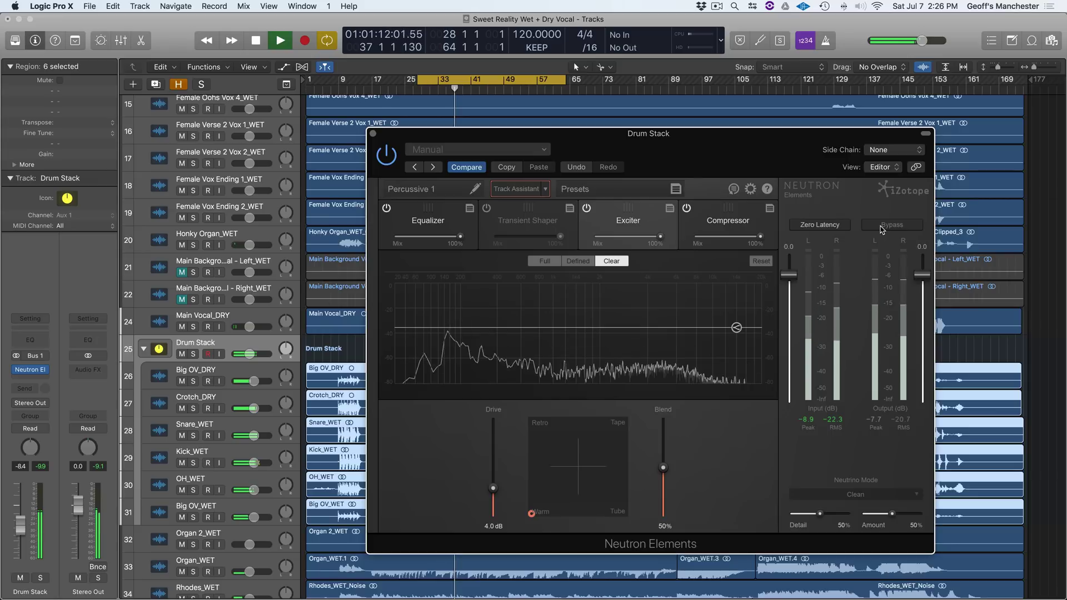
pyautogui.press('space')
pyautogui.click(469, 228)
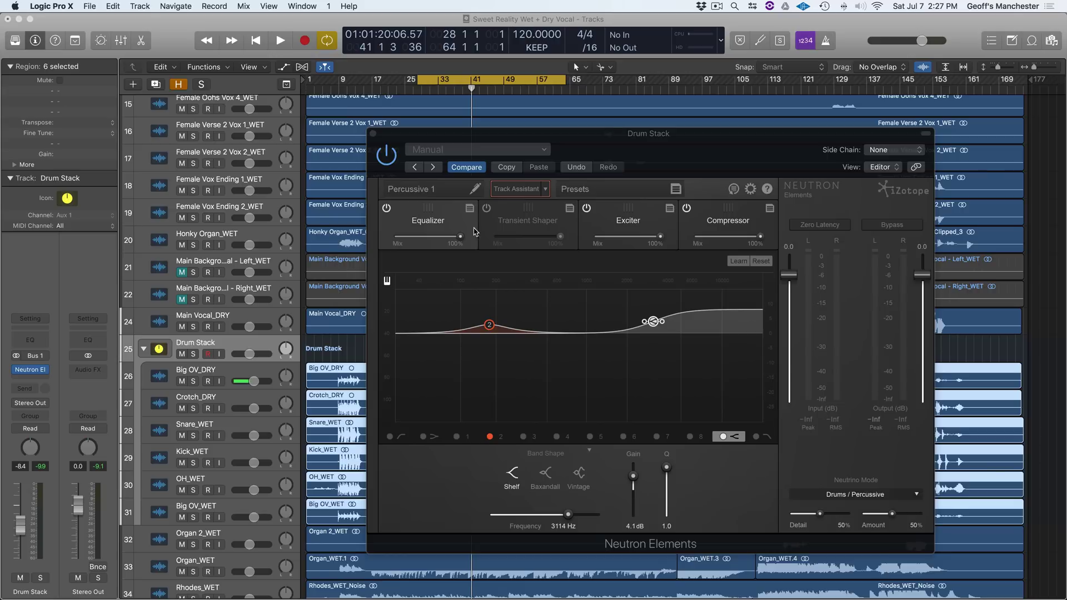
# - Raise the Neutron EQ high shelf gain to 4.3 dB
pyautogui.click(442, 227)
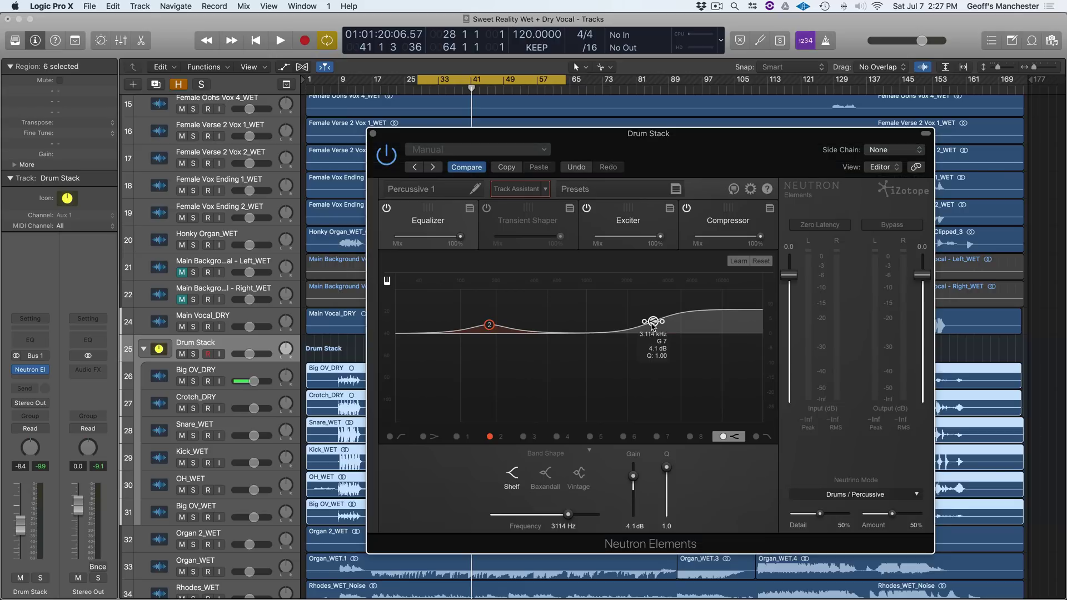
pyautogui.moveTo(652, 324); pyautogui.dragTo(652, 323)
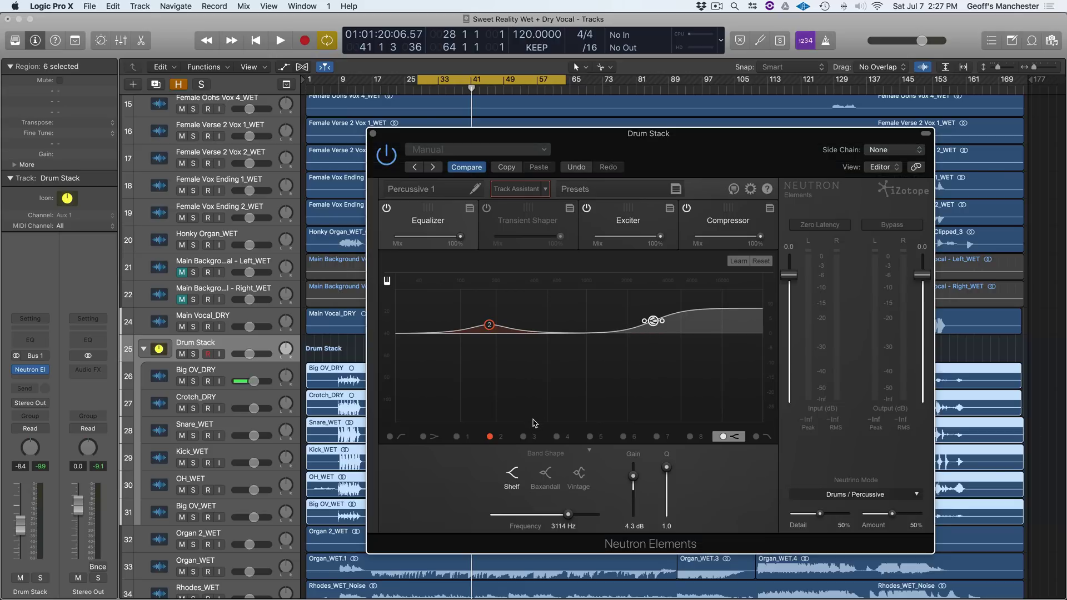
pyautogui.click(556, 437)
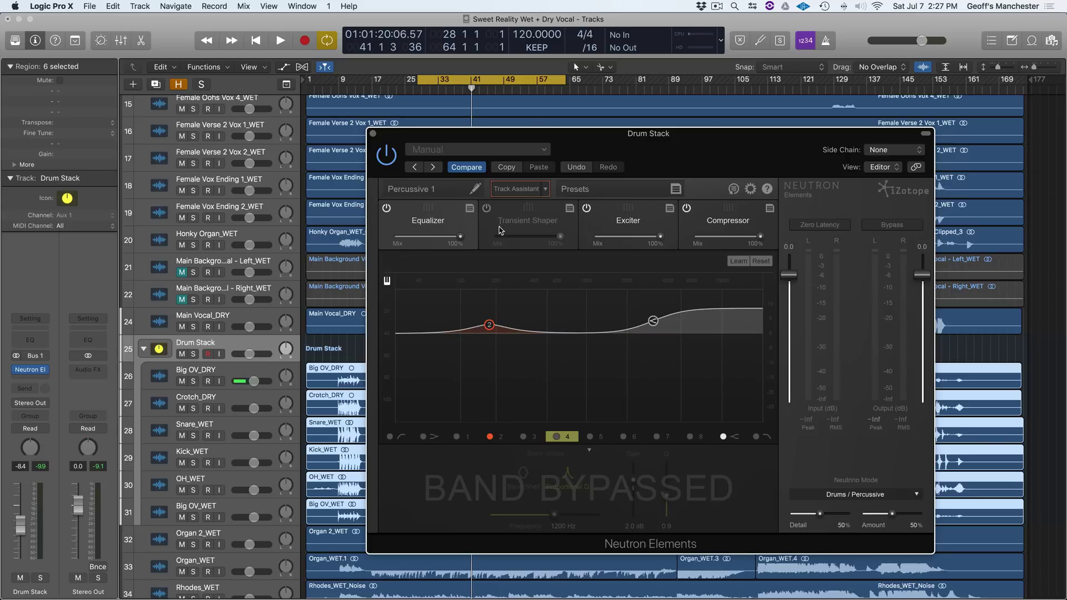
# - Switch on the Transient Shaper and set Attack to 1.3 dB, leaving Sustain at 0.0 dB
pyautogui.click(502, 228)
pyautogui.click(488, 209)
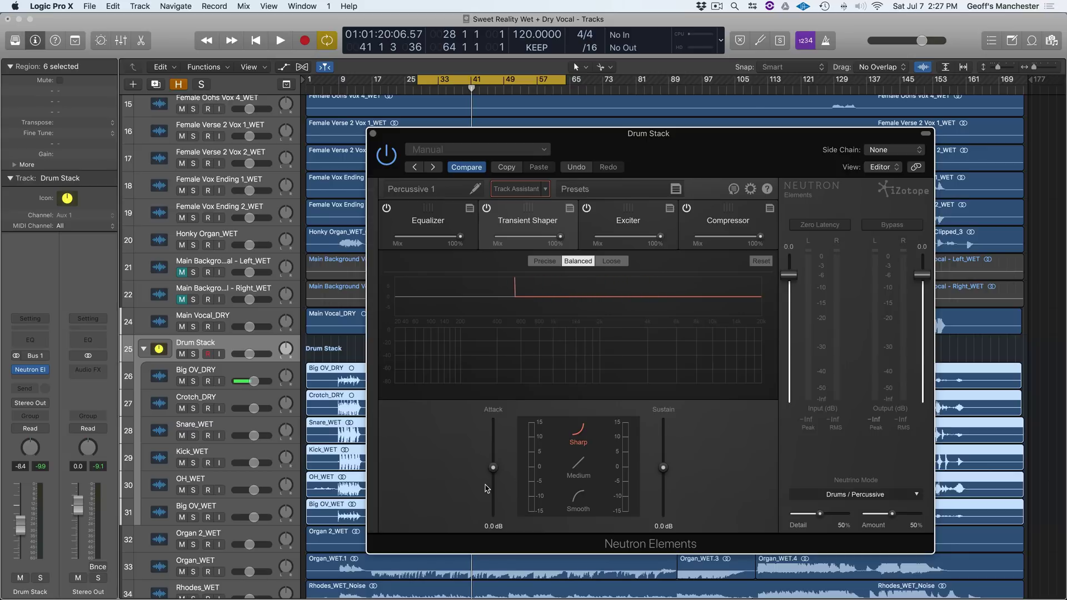
pyautogui.press('space')
pyautogui.moveTo(492, 470); pyautogui.dragTo(493, 466)
pyautogui.press('s')
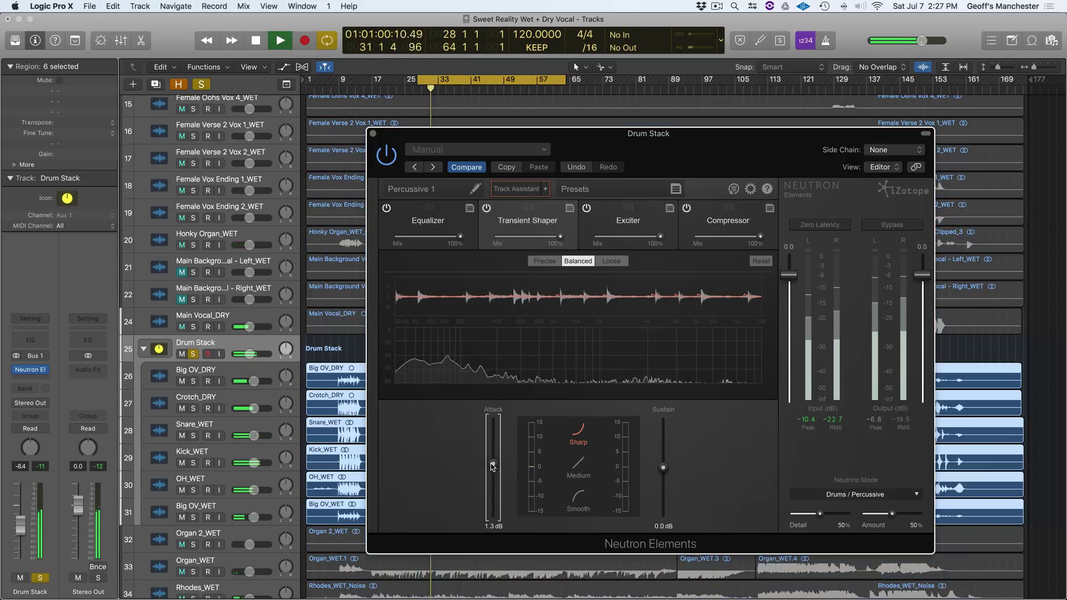
pyautogui.moveTo(663, 467); pyautogui.dragTo(663, 457)
pyautogui.keyDown('alt'); pyautogui.click(663, 459); pyautogui.keyUp('alt')
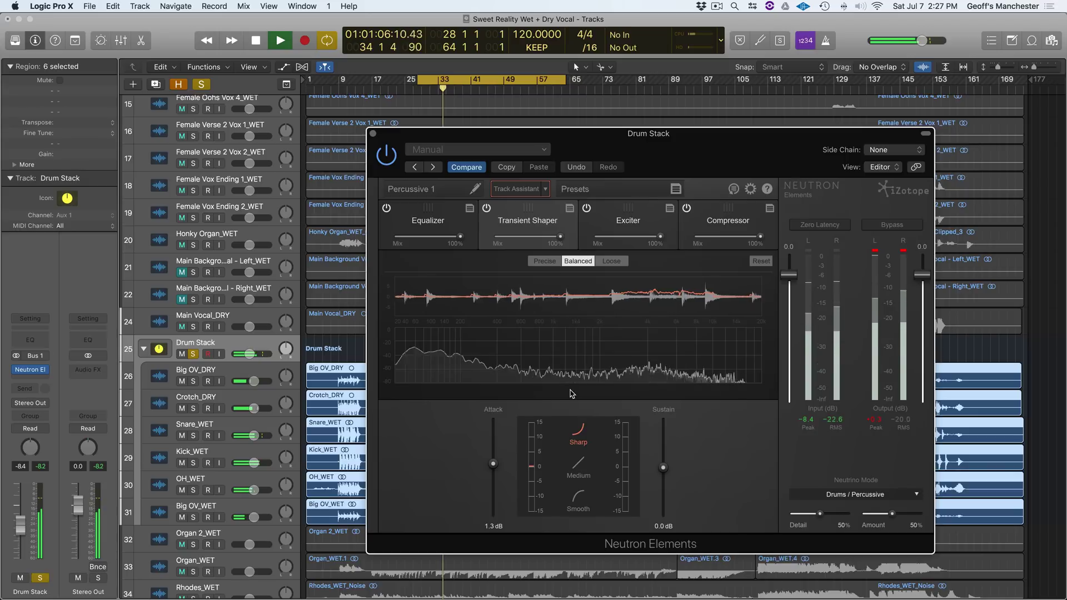
pyautogui.press('space')
# - Raise Neutron's Exciter drive to 4.3 dB and centre the saturation dot among Retro, Tape, Warm and Tube
pyautogui.click(618, 224)
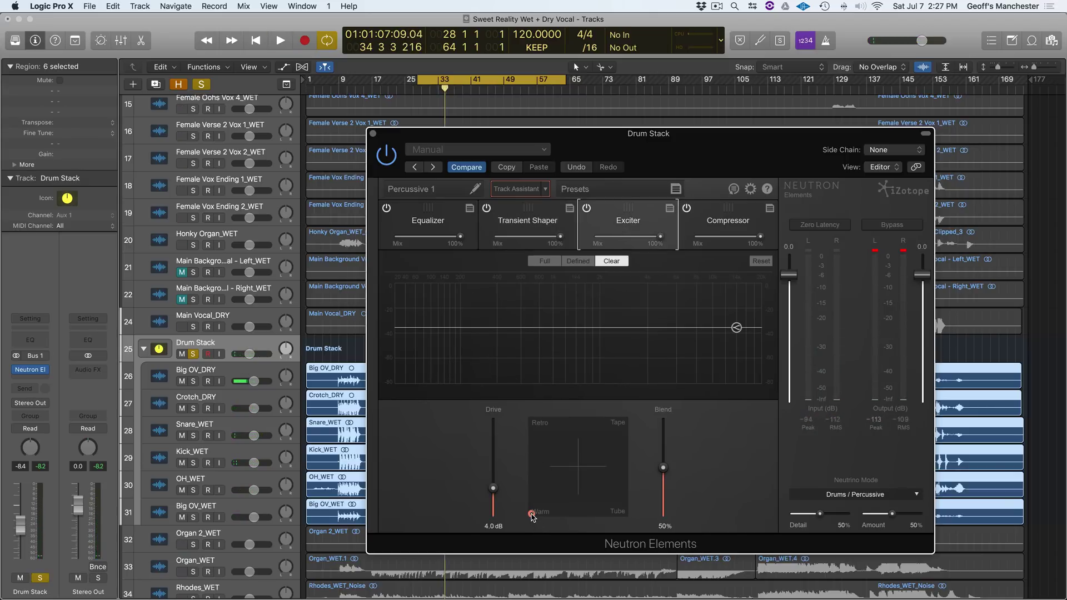
pyautogui.moveTo(532, 516); pyautogui.dragTo(539, 511)
pyautogui.moveTo(582, 474); pyautogui.dragTo(621, 438)
pyautogui.press('space')
pyautogui.moveTo(493, 489); pyautogui.dragTo(493, 487)
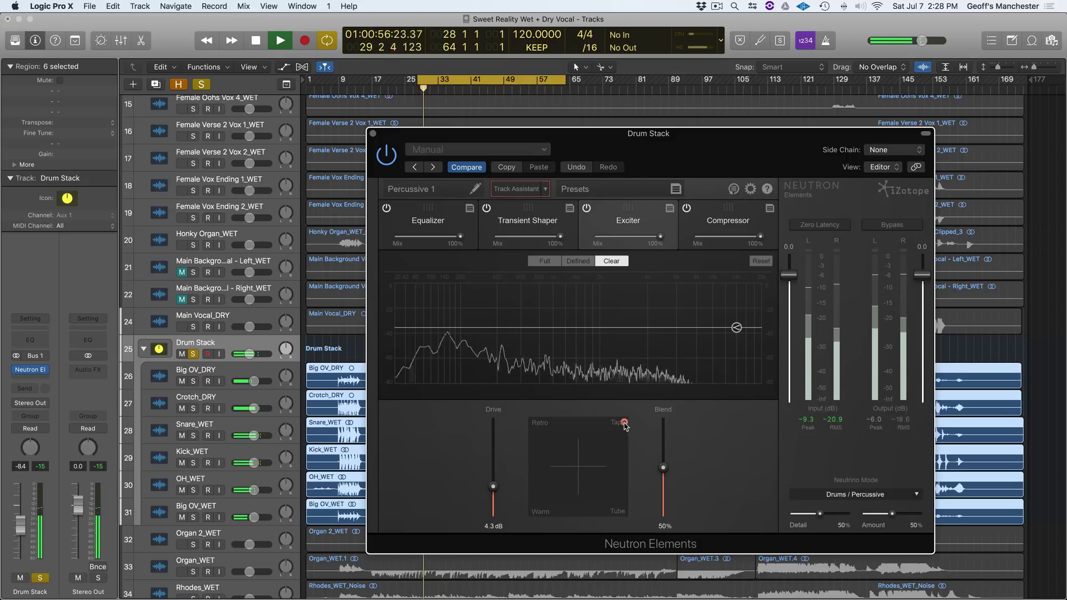
pyautogui.moveTo(625, 425); pyautogui.dragTo(658, 565)
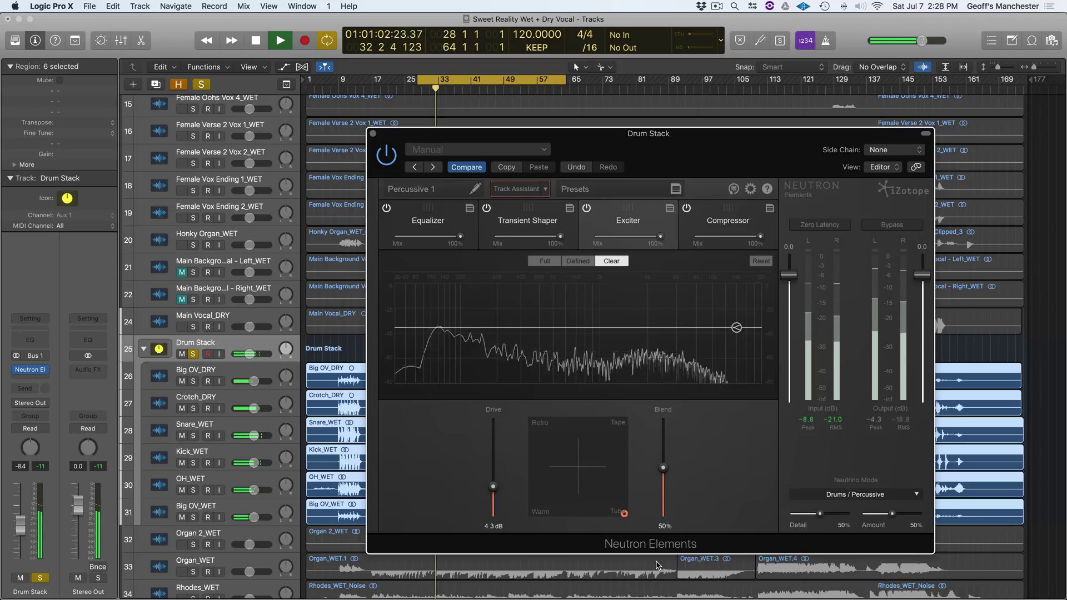
pyautogui.moveTo(625, 512); pyautogui.dragTo(581, 472)
# - Bypass Neutron on the Drum Stack to hear the dry drums, then re-enable processing
pyautogui.press('space')
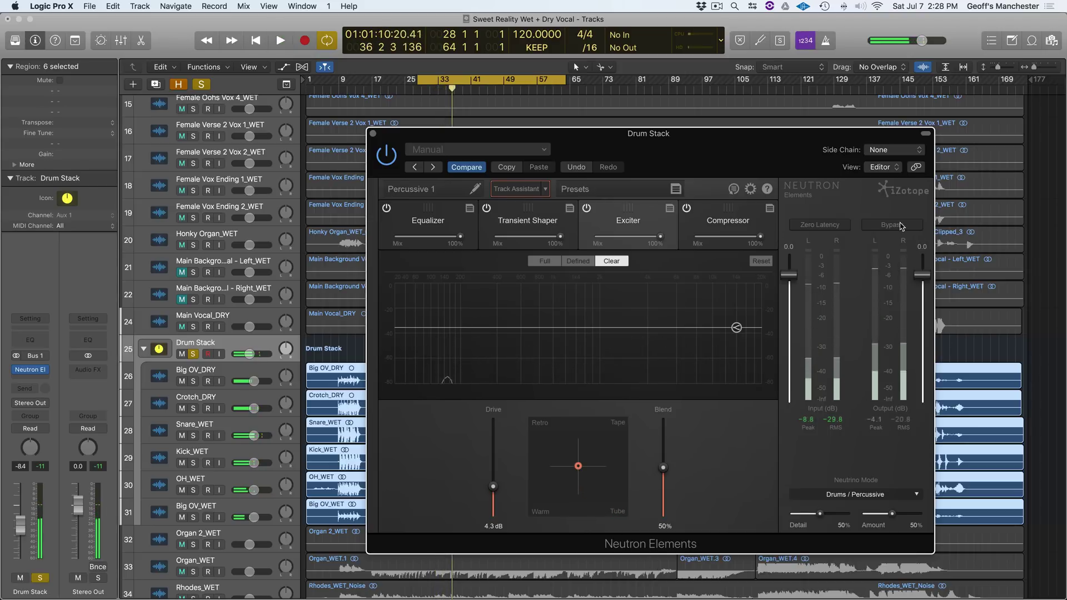
pyautogui.click(899, 226)
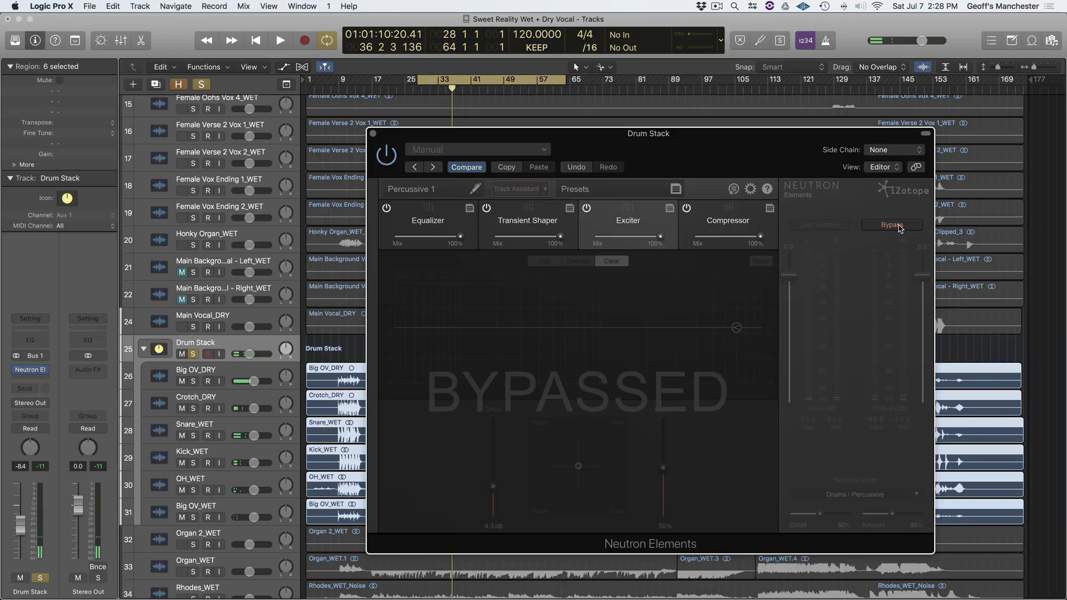
pyautogui.press('space')
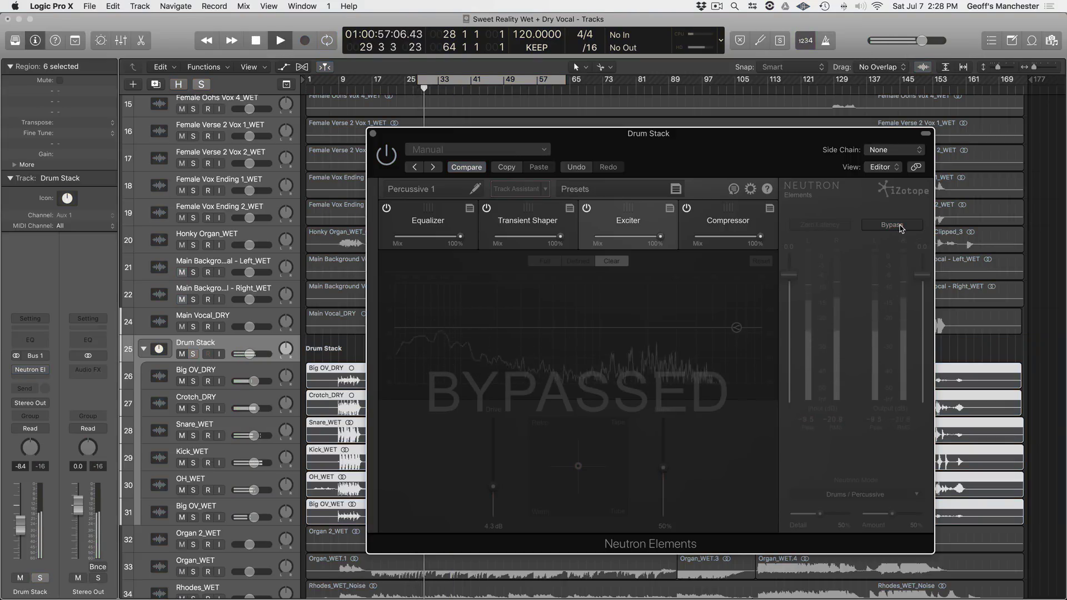
pyautogui.click(893, 225)
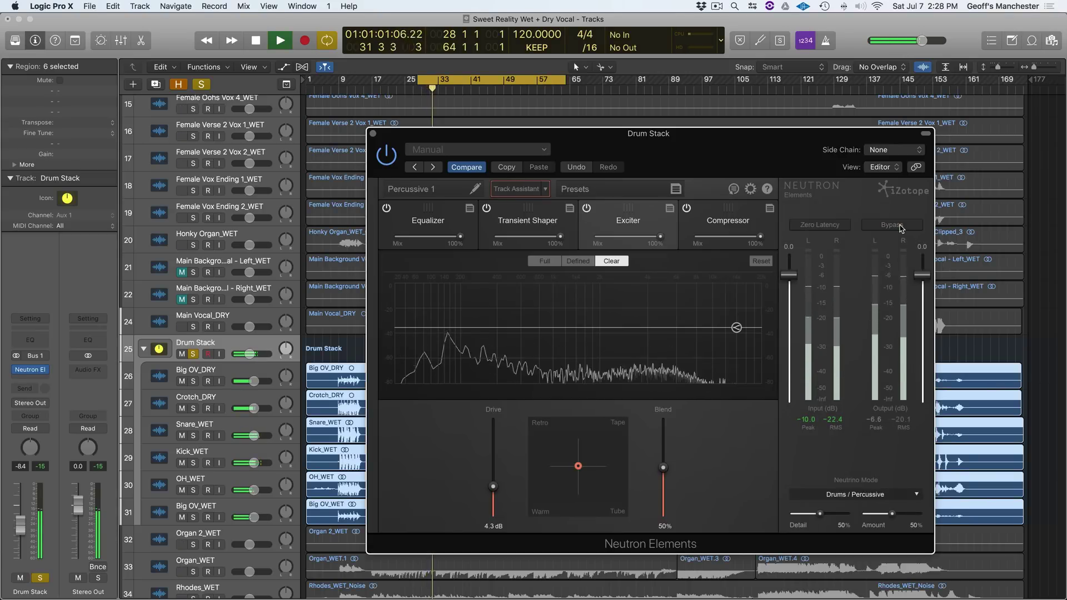
pyautogui.press('space')
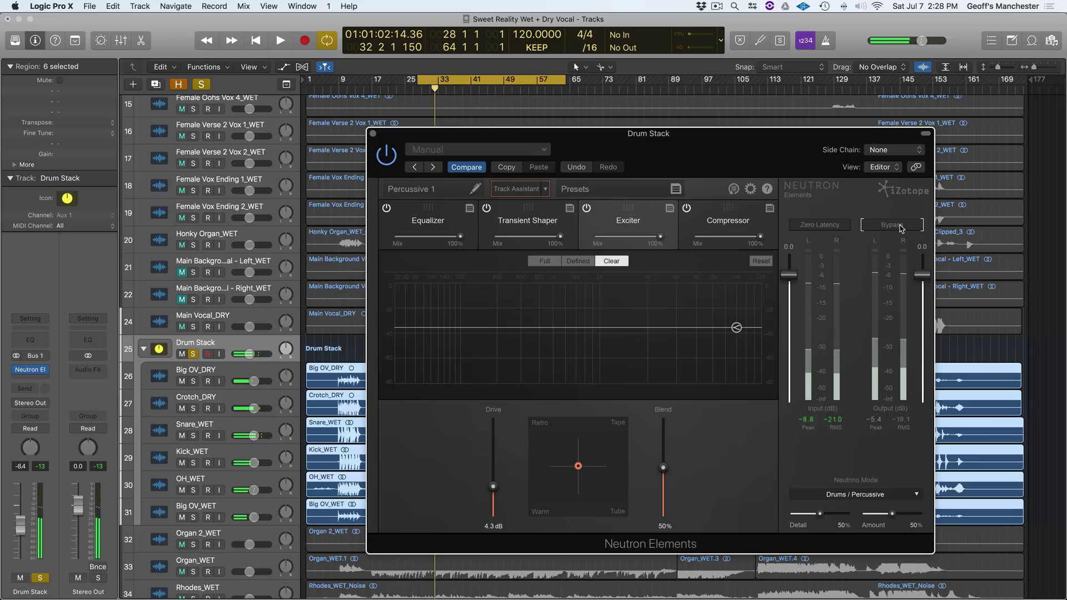
# - Unsolo the Drum Stack and toggle Neutron bypass again during playback, ending with processing on
pyautogui.press('s')
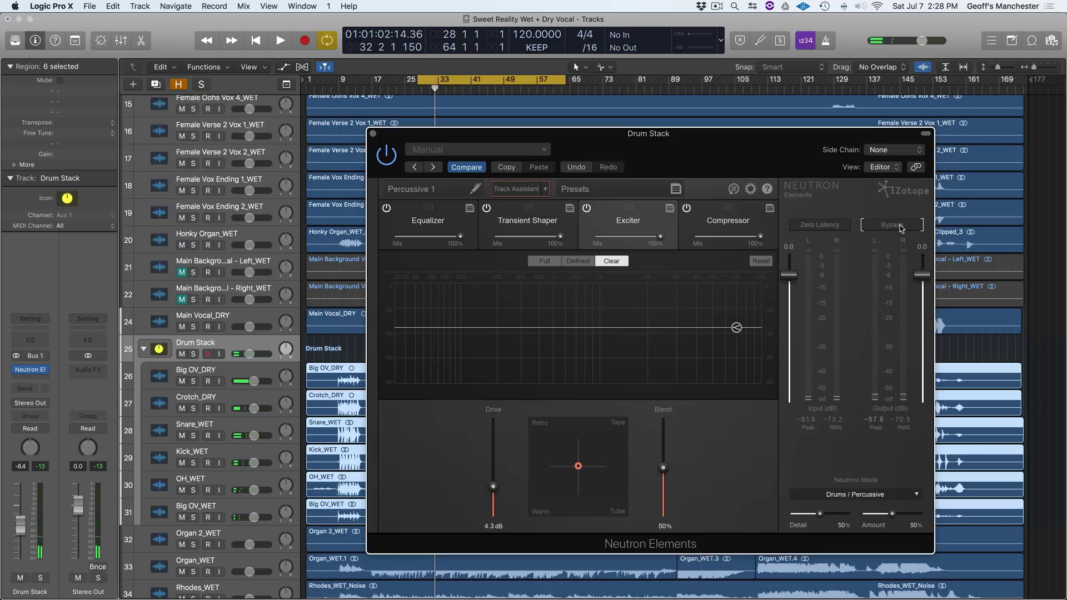
pyautogui.click(901, 228)
pyautogui.press('space')
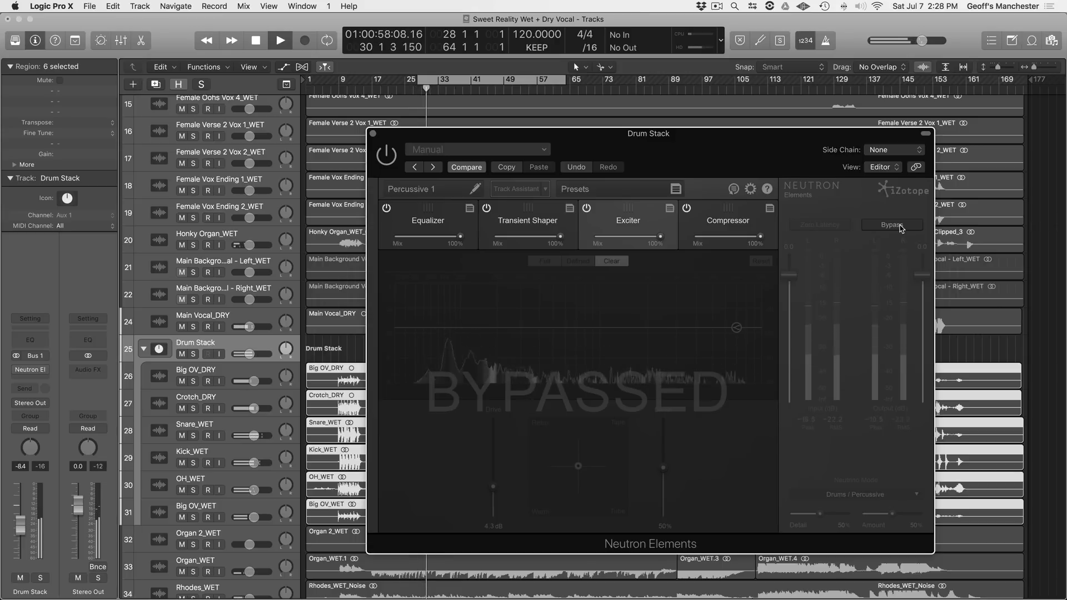
pyautogui.click(900, 228)
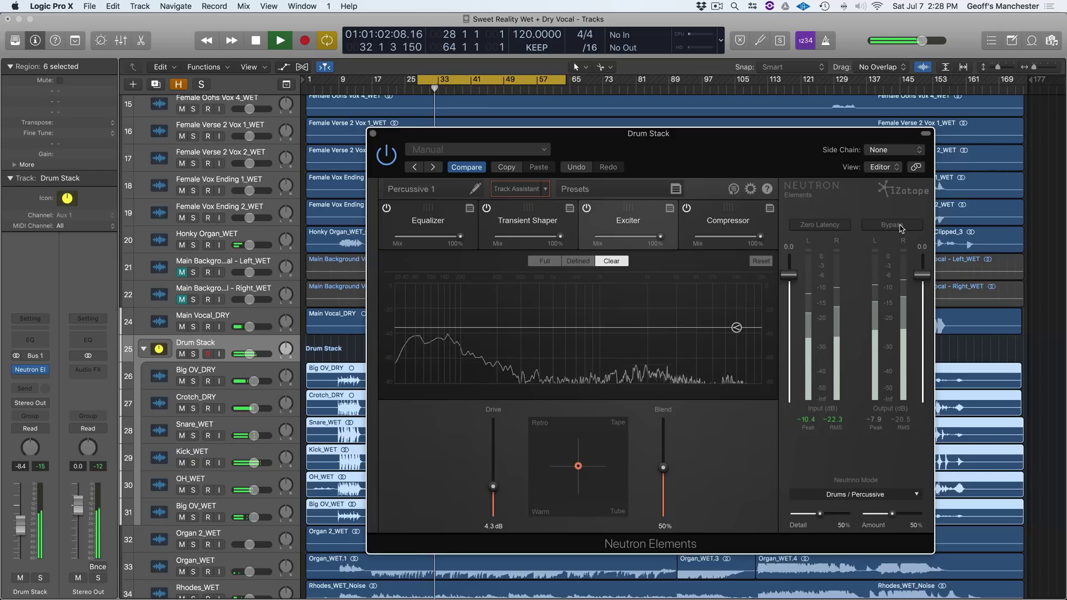
pyautogui.click(900, 227)
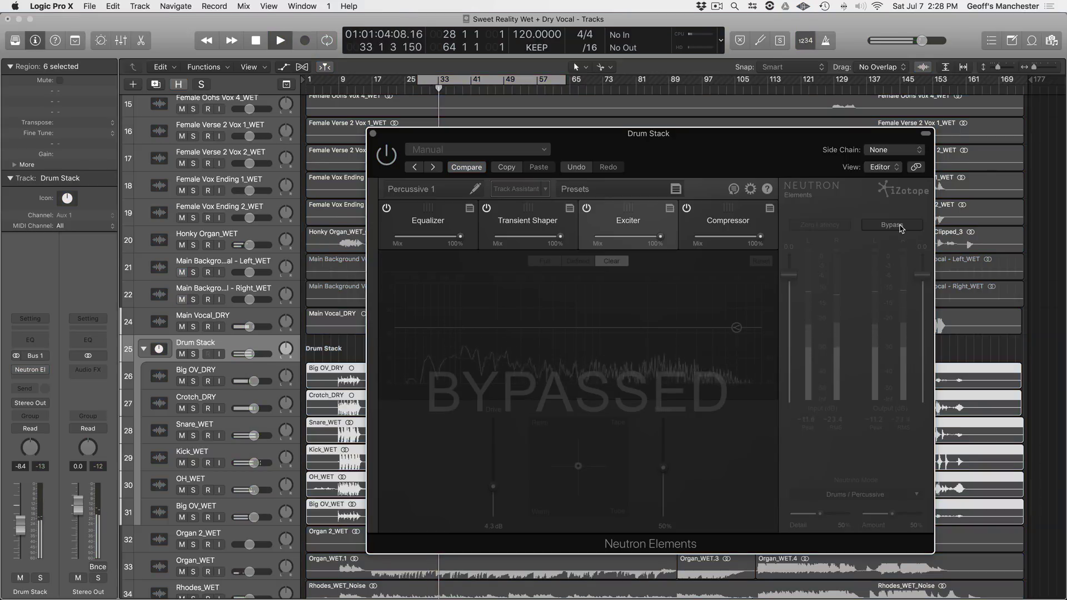
pyautogui.click(901, 227)
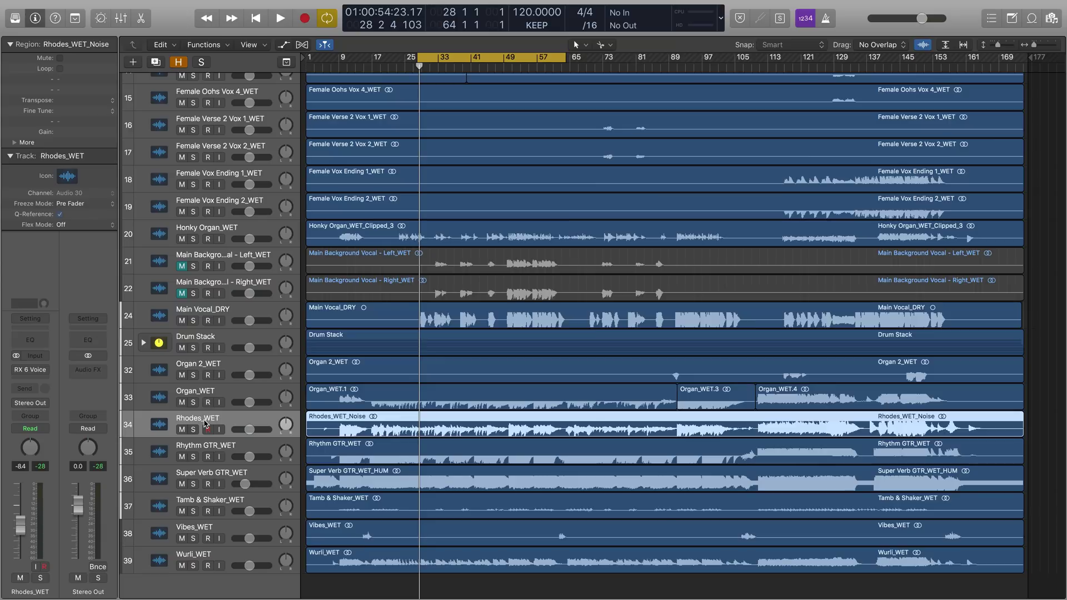
# - Solo the Rhodes_WET track and listen to it
pyautogui.click(193, 430)
pyautogui.press('space')
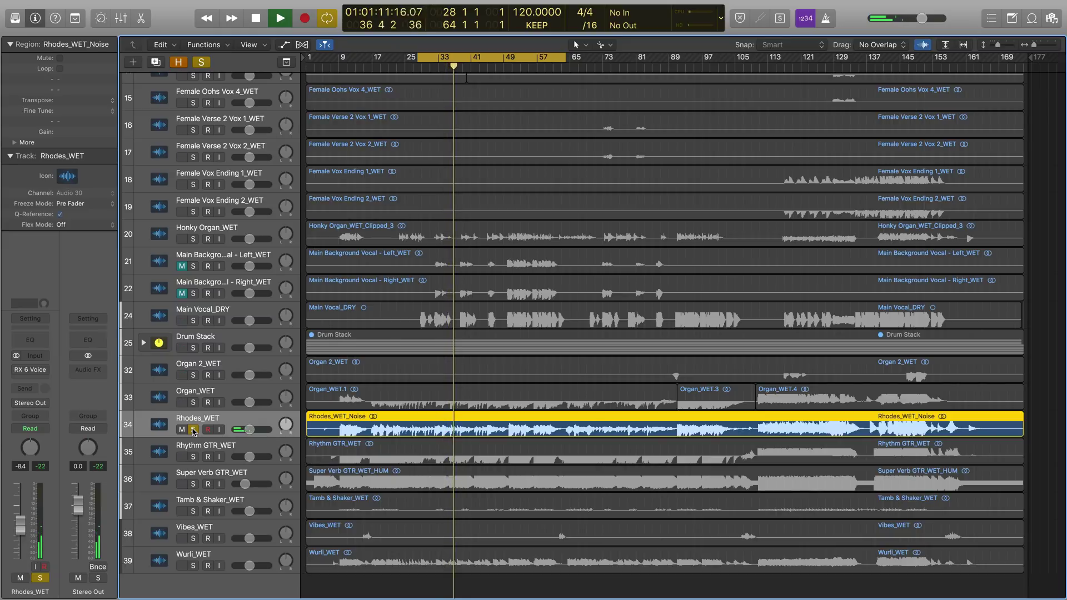
pyautogui.press('space')
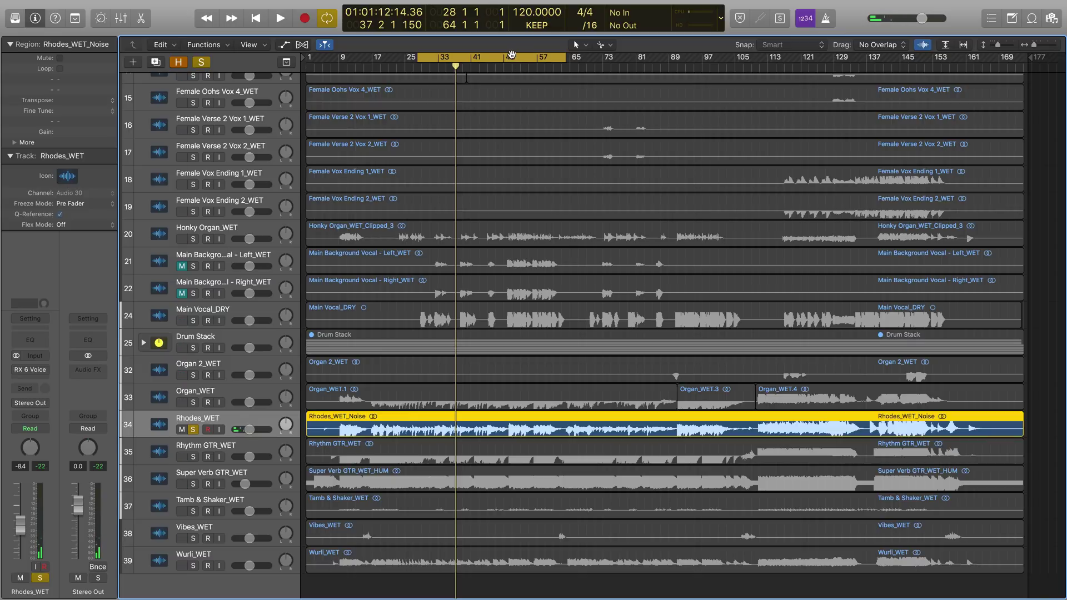
# - Move the cycle range so playback starts at bar 25
pyautogui.moveTo(511, 54); pyautogui.dragTo(398, 53)
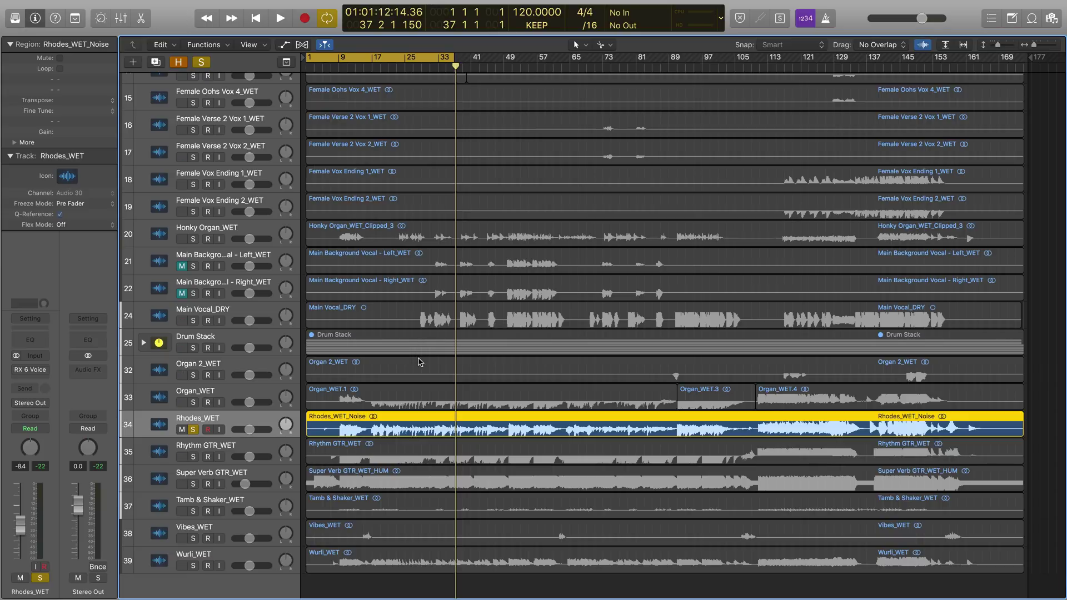
pyautogui.press('space')
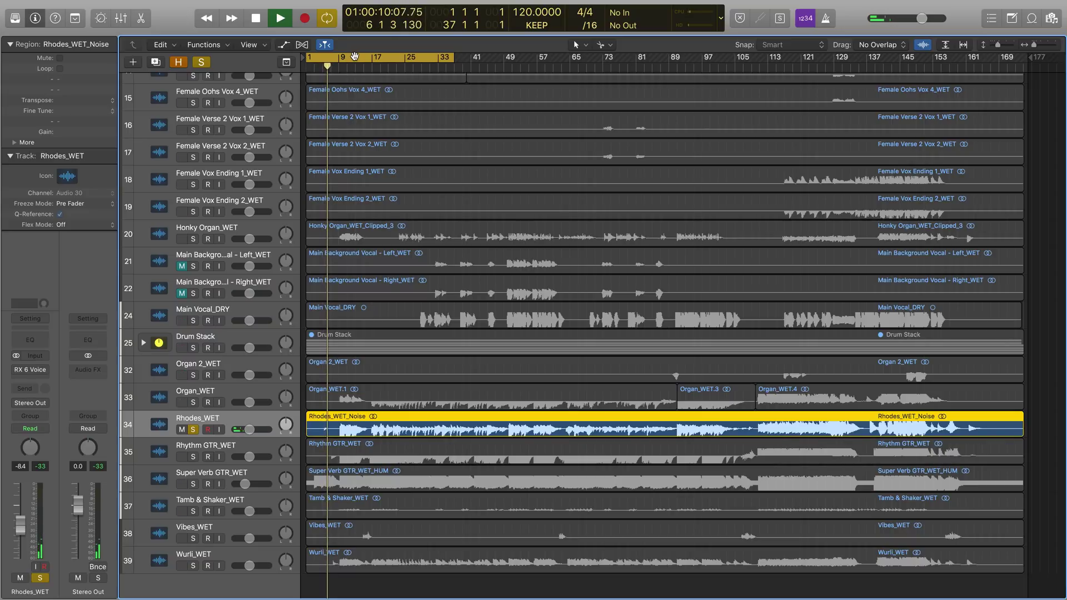
pyautogui.press('space')
pyautogui.moveTo(355, 55); pyautogui.dragTo(455, 66)
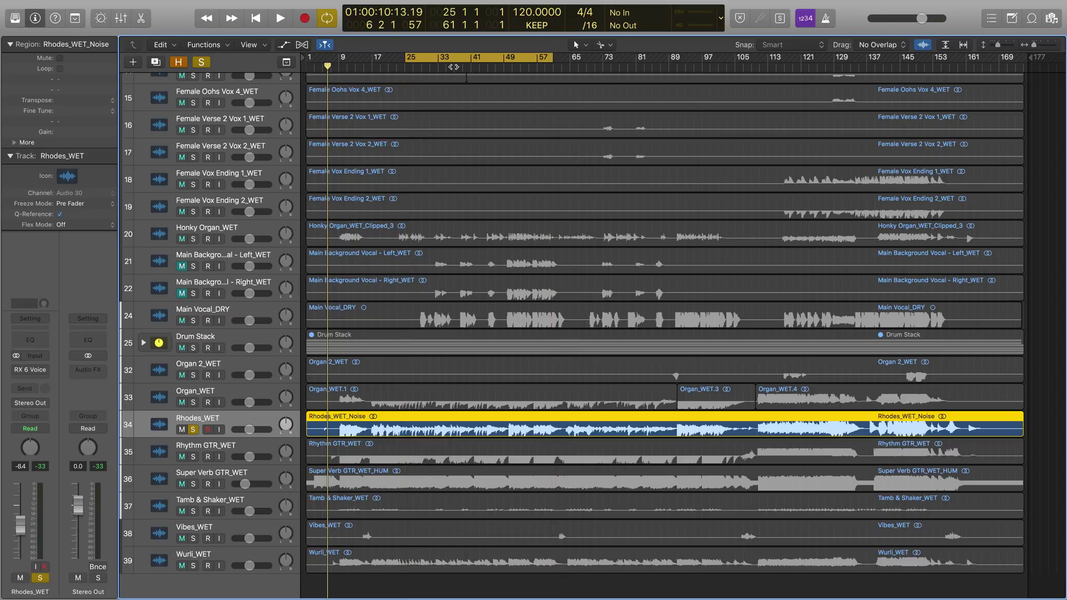
pyautogui.press('space')
pyautogui.press('space')
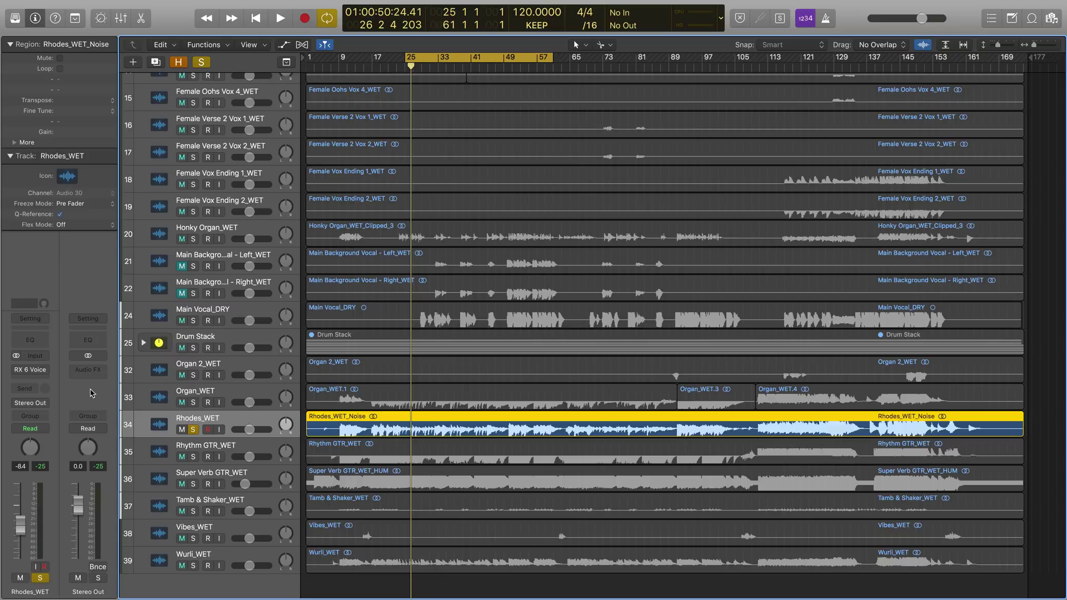
# - Open RX 6 Voice De-noise on Rhodes_WET, trying Adaptive and Dialogue options before keeping Adaptive on and Music
pyautogui.click(30, 371)
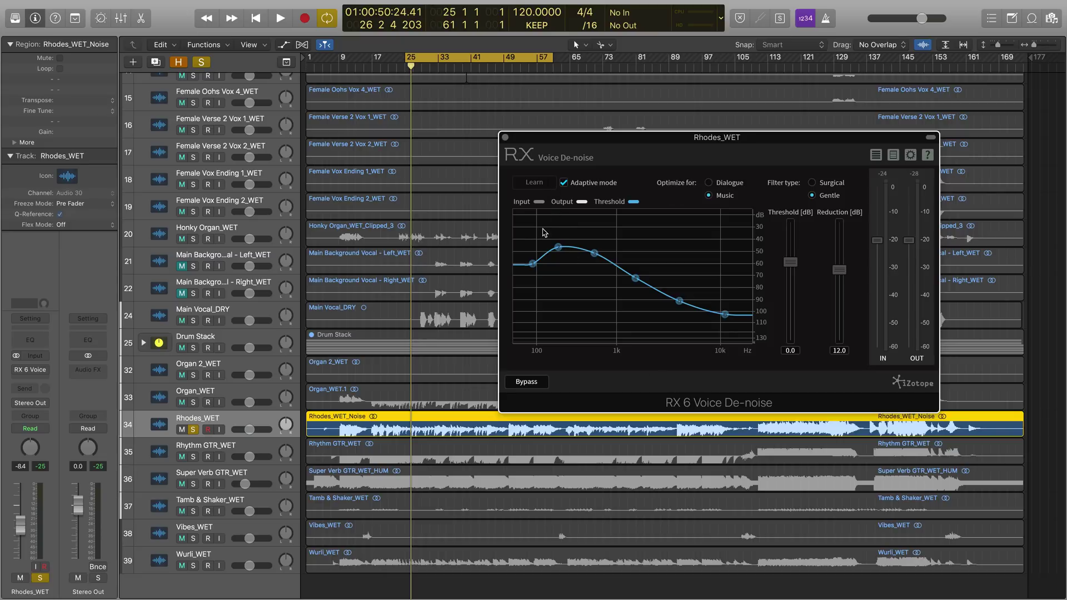
pyautogui.click(564, 183)
pyautogui.click(564, 184)
pyautogui.click(709, 183)
pyautogui.click(709, 196)
# - Toggle the de-noiser's Bypass during playback to compare the Rhodes with and without noise reduction
pyautogui.click(528, 383)
pyautogui.press('space')
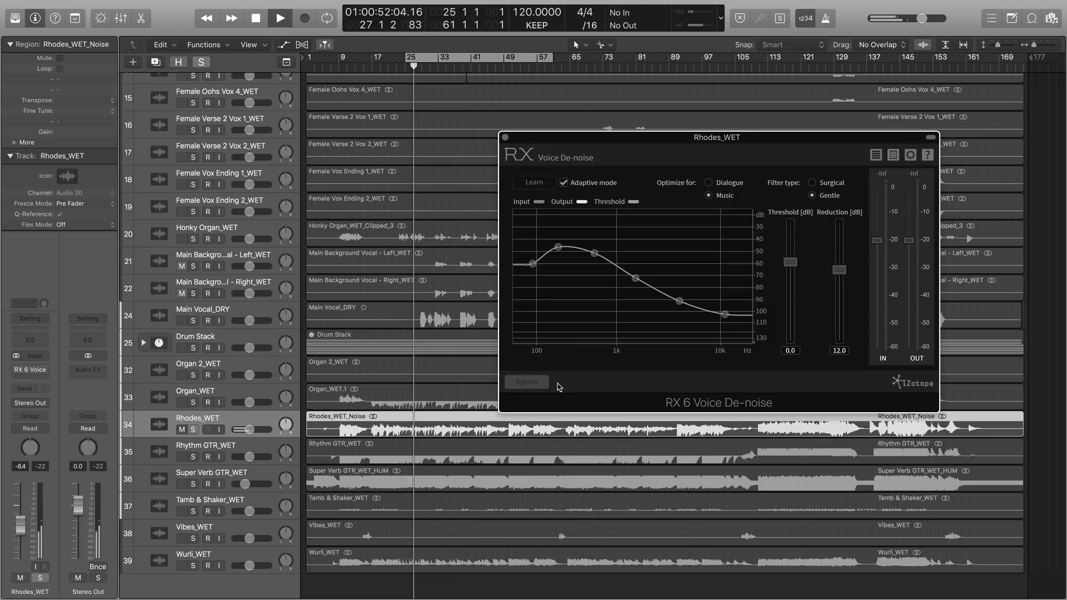
pyautogui.click(528, 384)
pyautogui.click(528, 382)
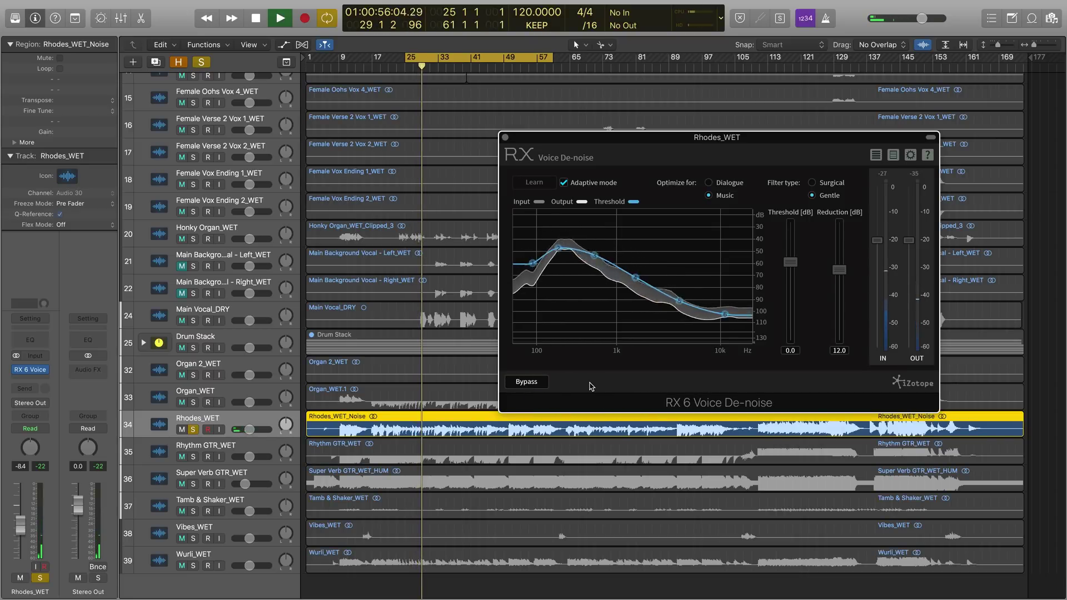
pyautogui.click(526, 382)
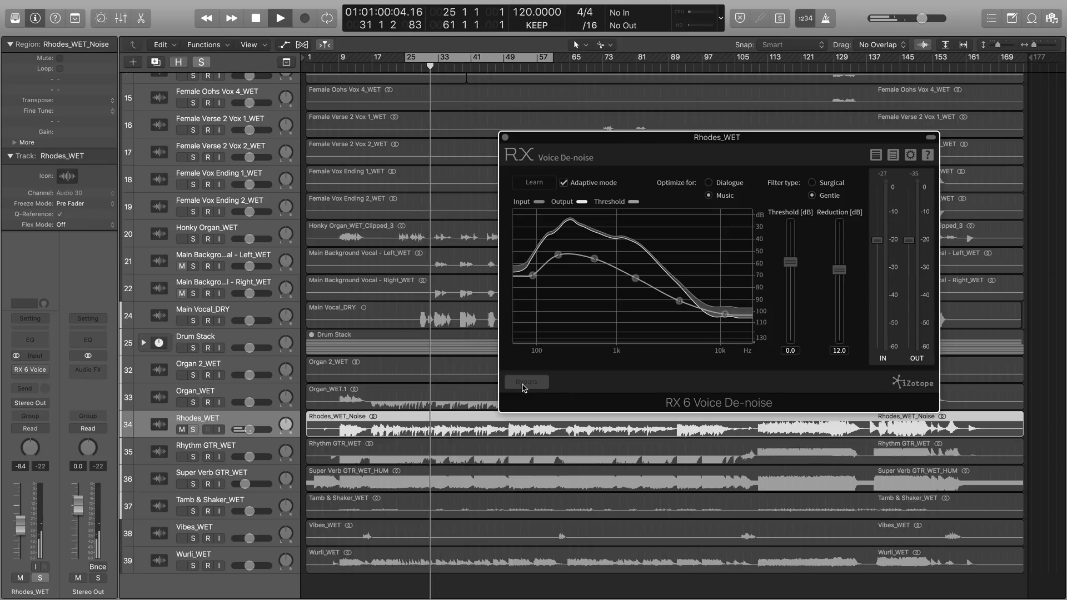
pyautogui.click(523, 383)
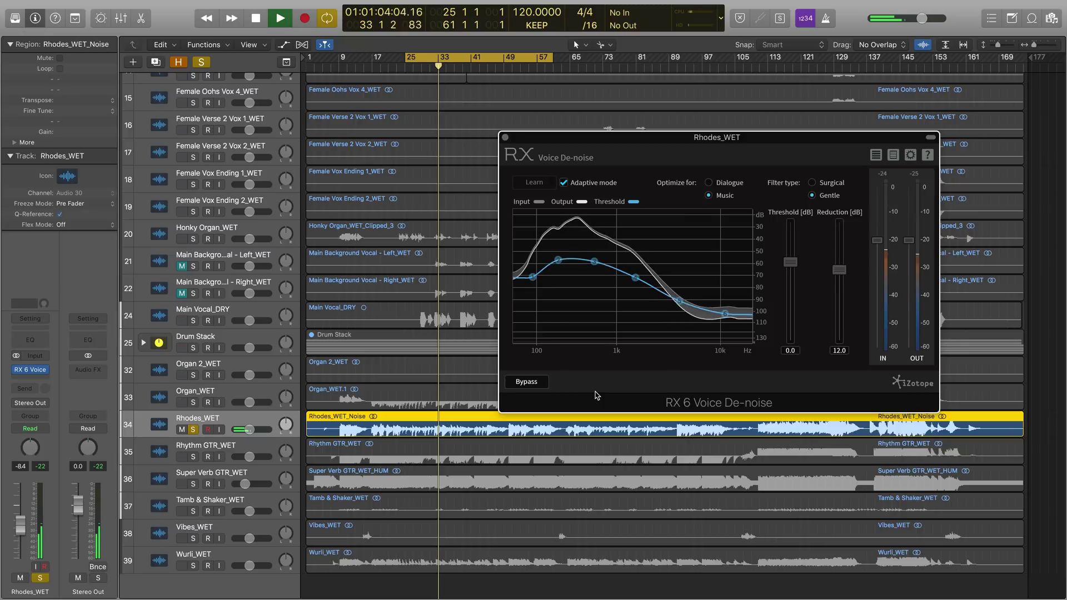
pyautogui.click(526, 382)
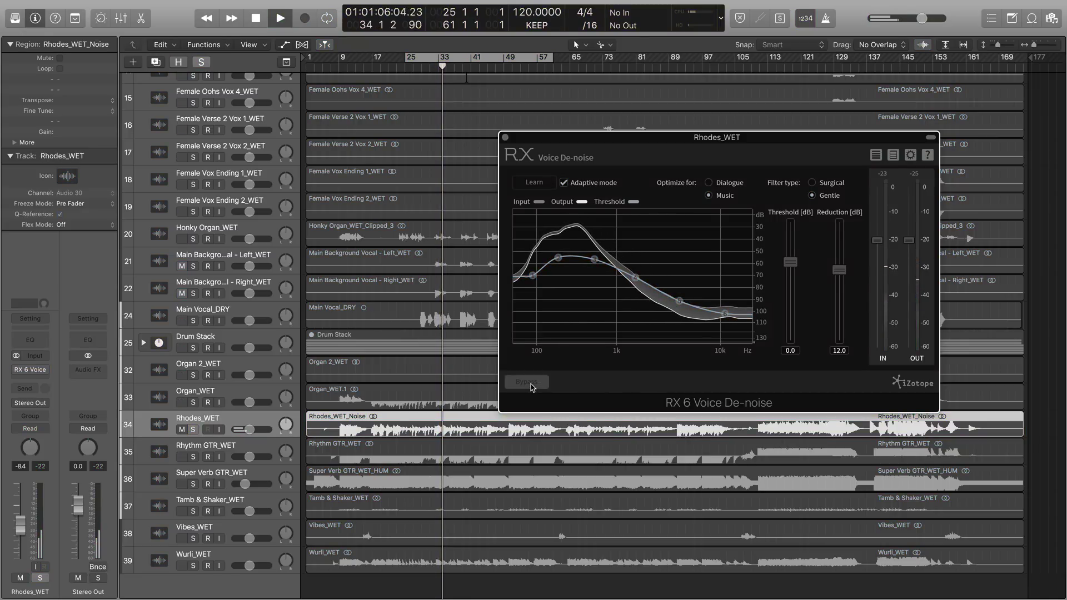
pyautogui.press('space')
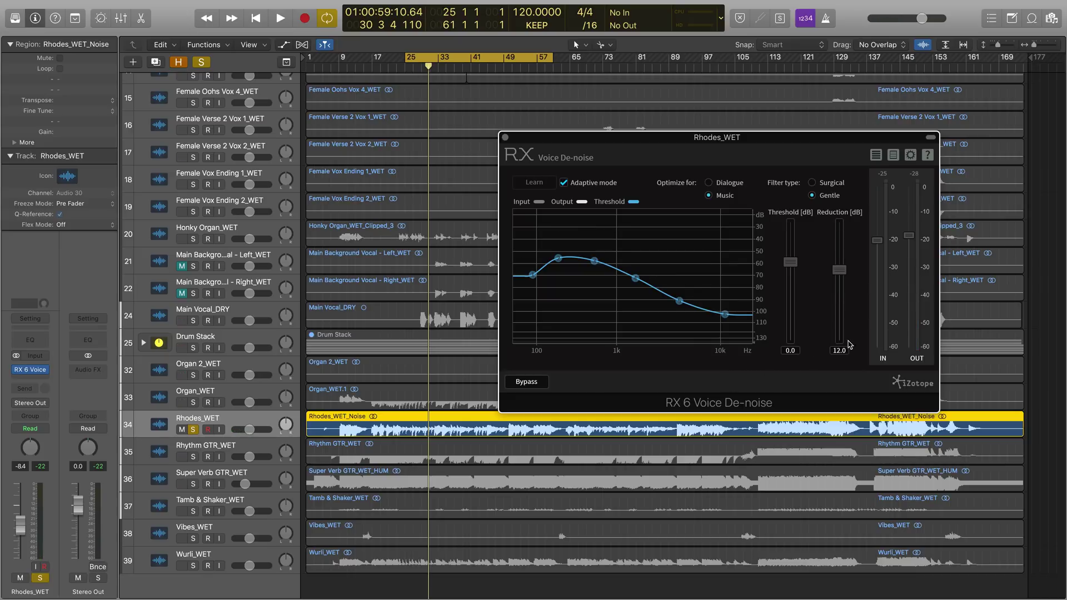
pyautogui.press('space')
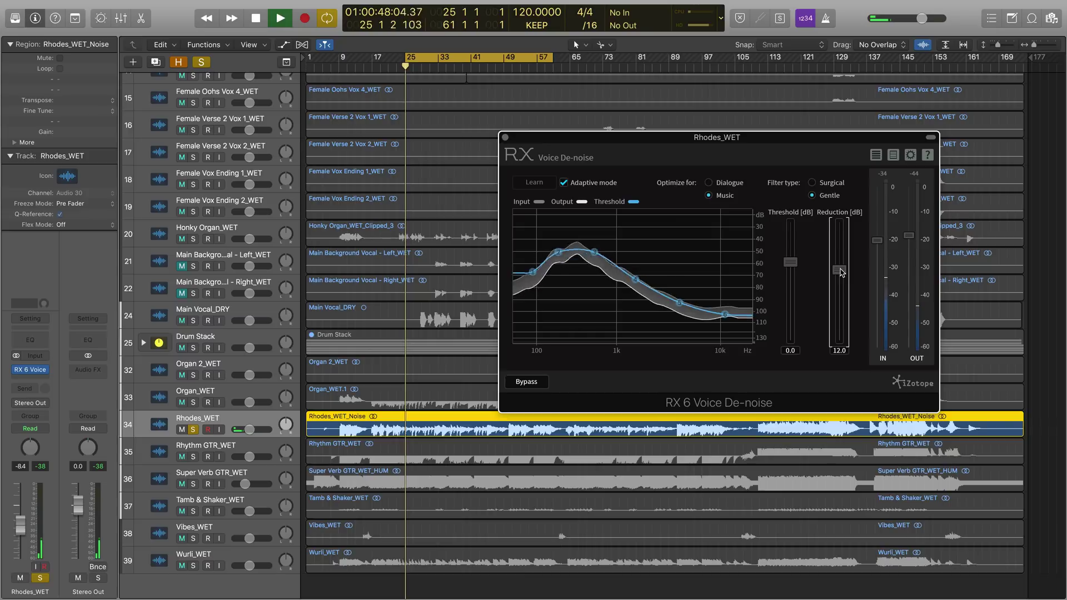
# - Raise Reduction to about 14, compare it against bypass, then set Reduction back to 12.0
pyautogui.moveTo(843, 271); pyautogui.dragTo(842, 260)
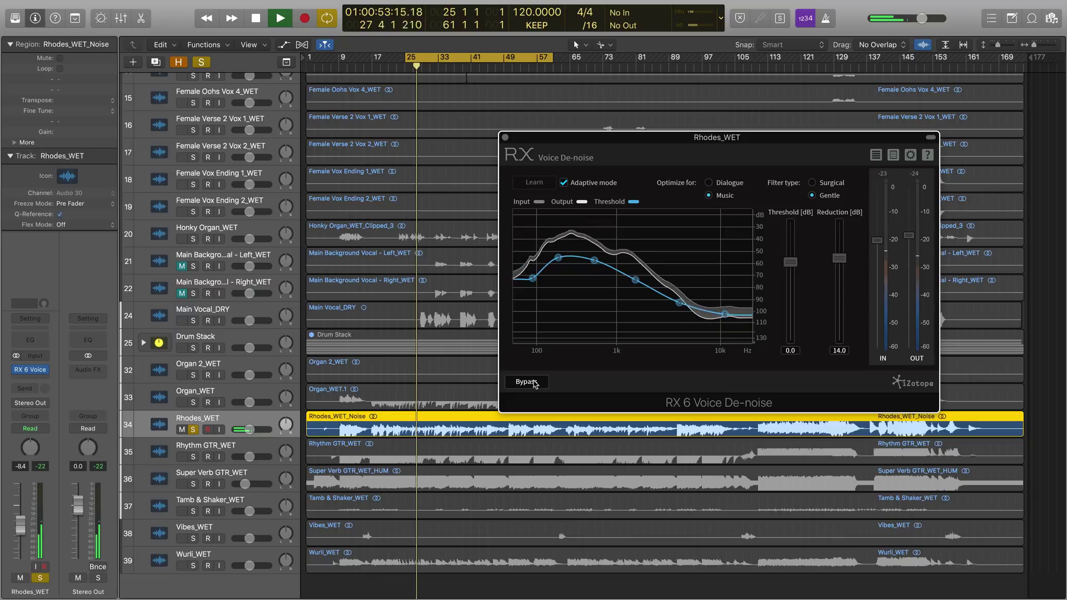
pyautogui.click(533, 382)
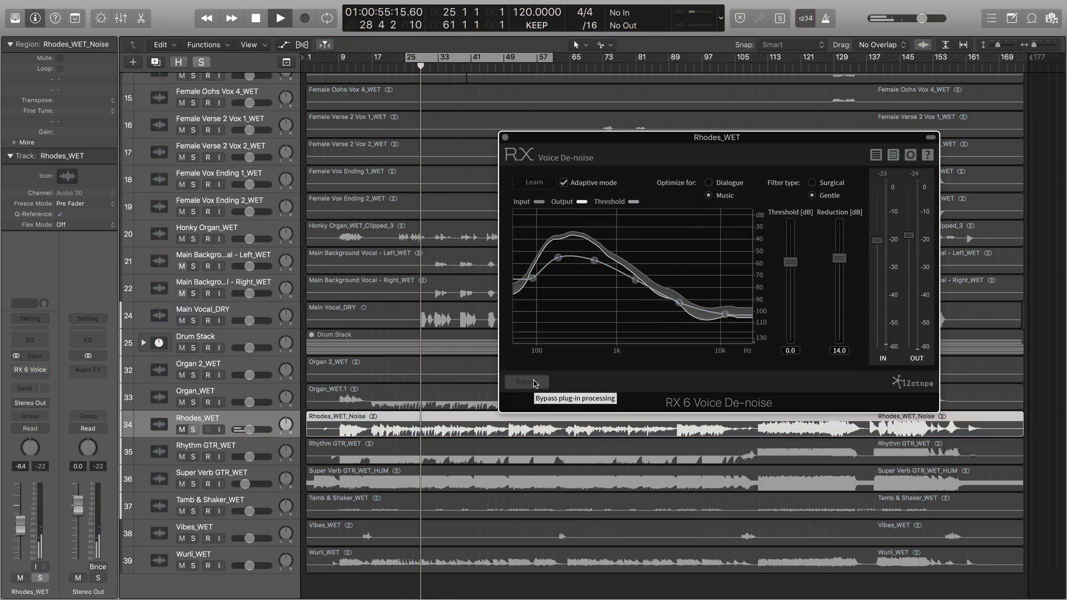
pyautogui.click(534, 382)
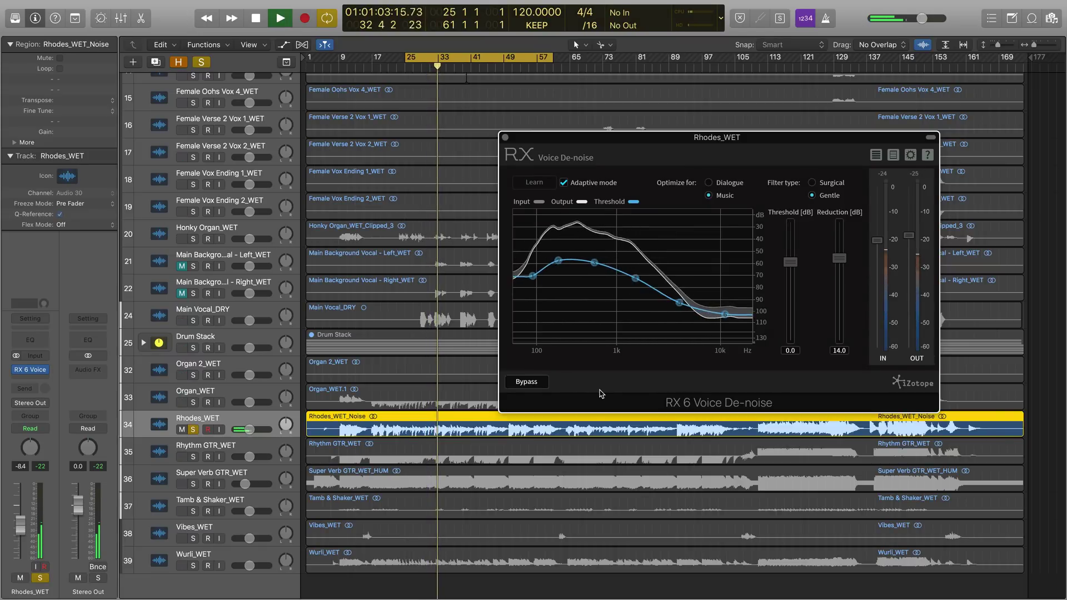
pyautogui.press('space')
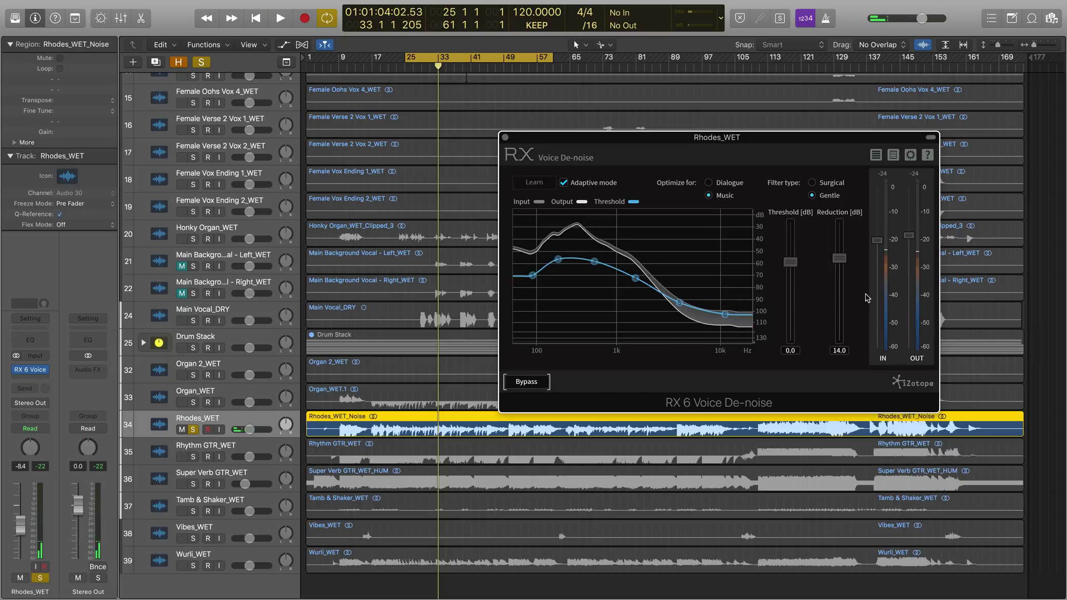
pyautogui.moveTo(840, 259); pyautogui.dragTo(840, 270)
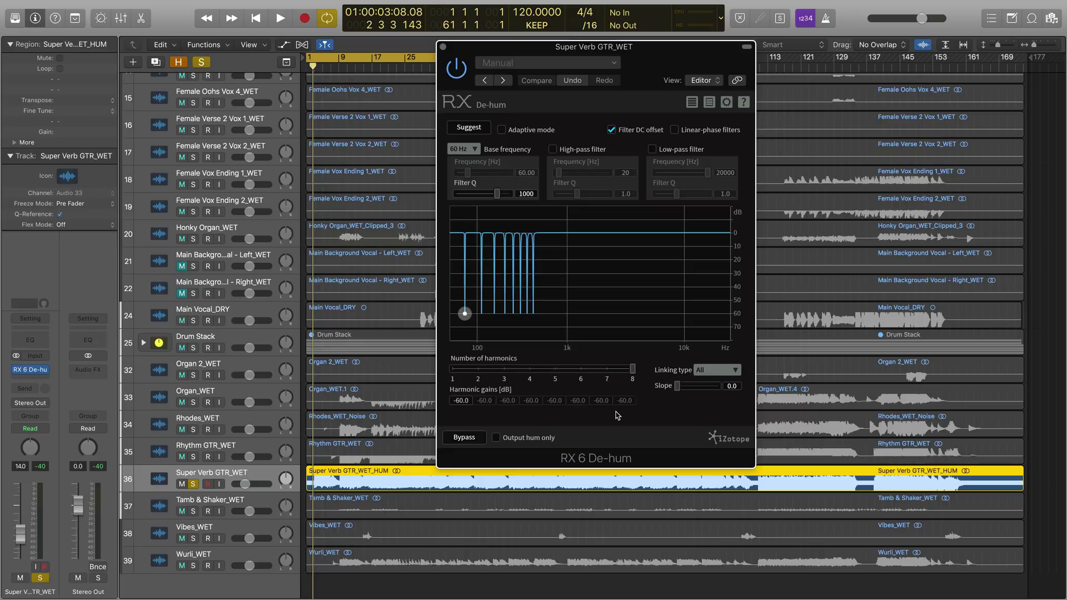
# - Play the Super Verb GTR_WET guitar through RX 6 De-hum, then stop
pyautogui.press('space')
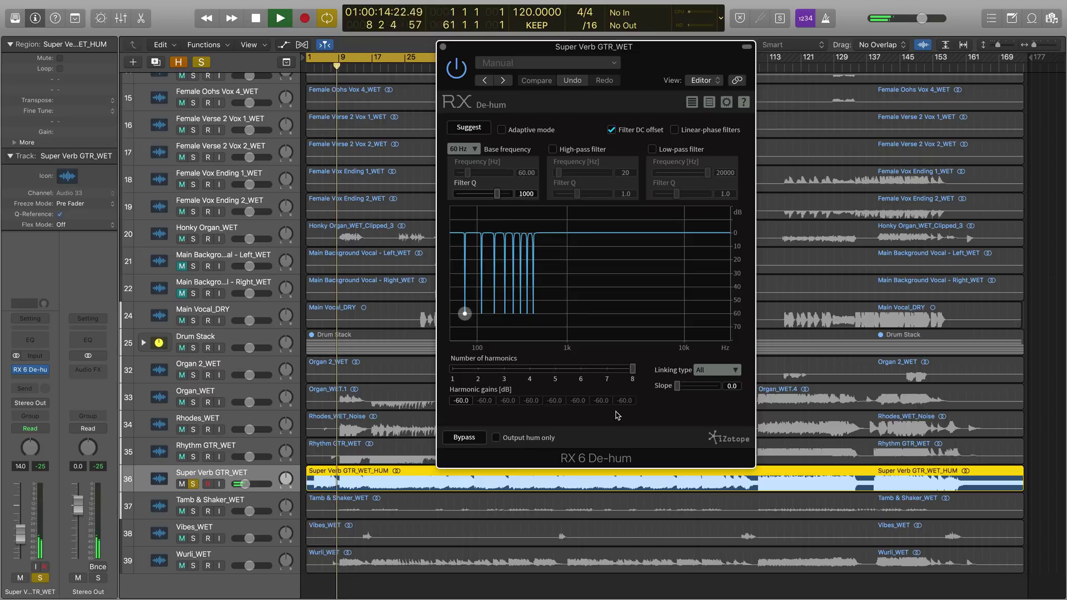
pyautogui.press('space')
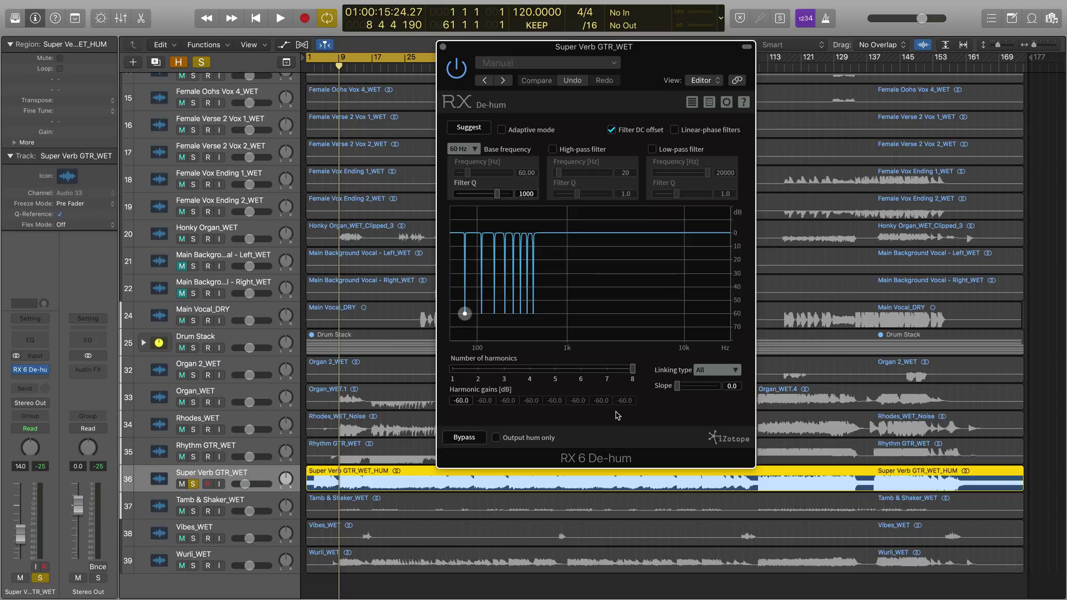
# - Let De-hum analyse and suggest settings, then briefly play the de-hummed guitar
pyautogui.click(485, 130)
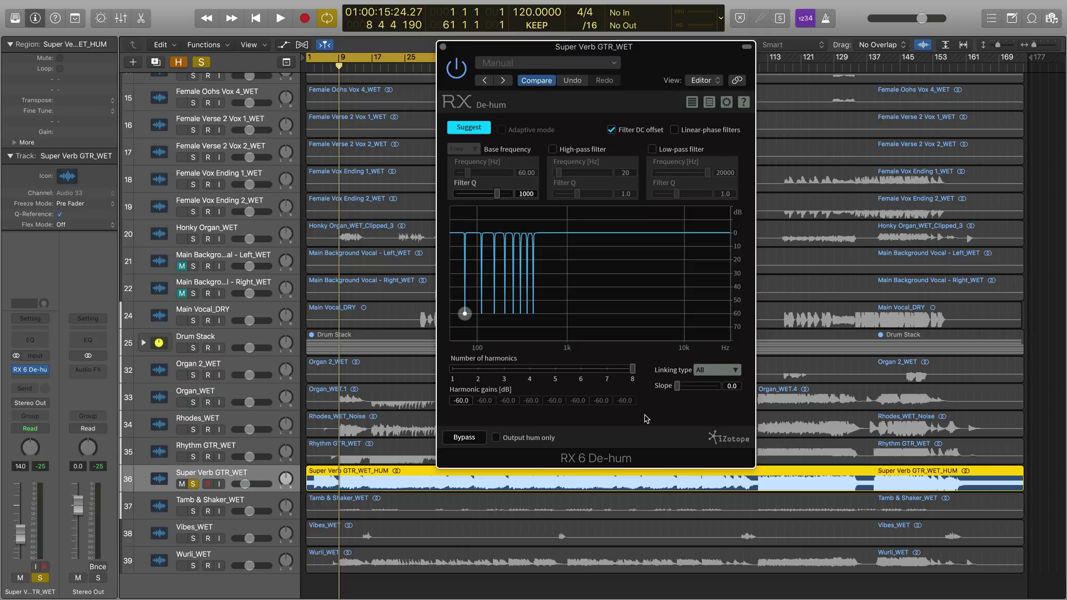
pyautogui.press('space')
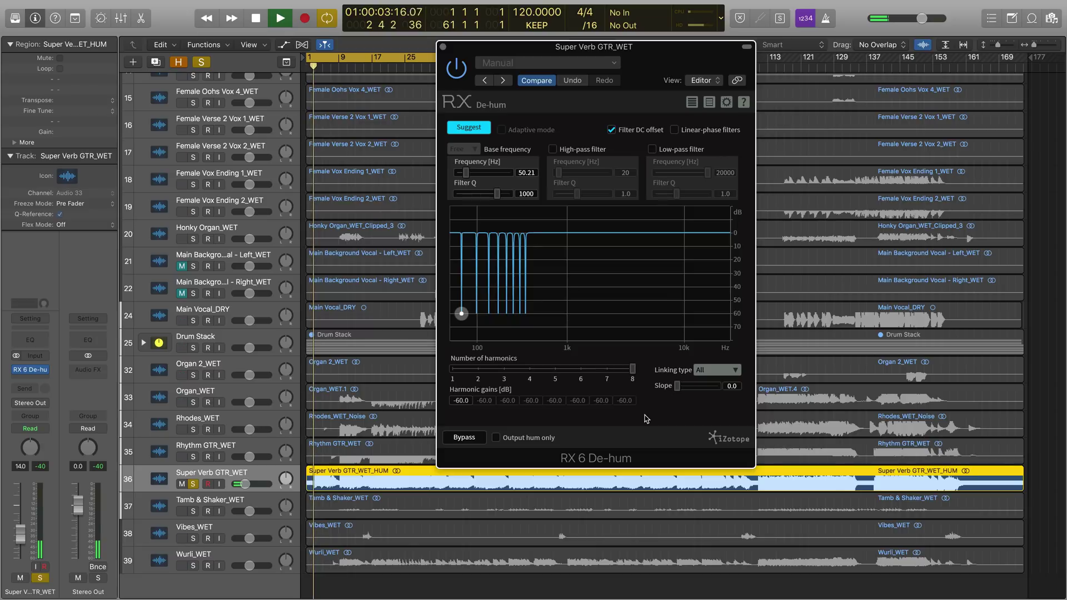
pyautogui.press('space')
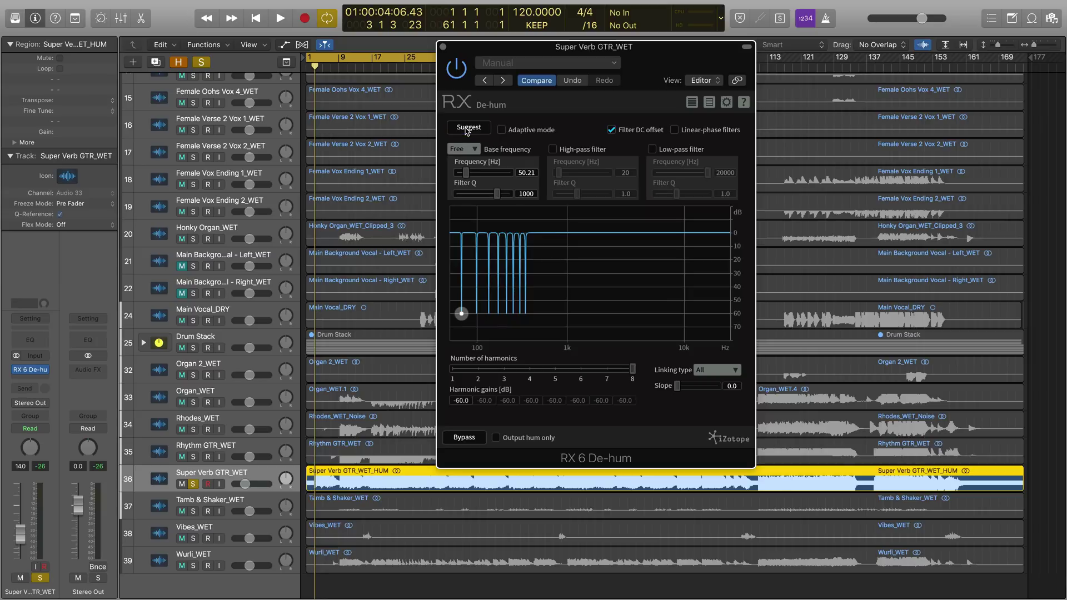
# - Toggle De-hum bypass during playback to compare against the original guitar
pyautogui.click(475, 442)
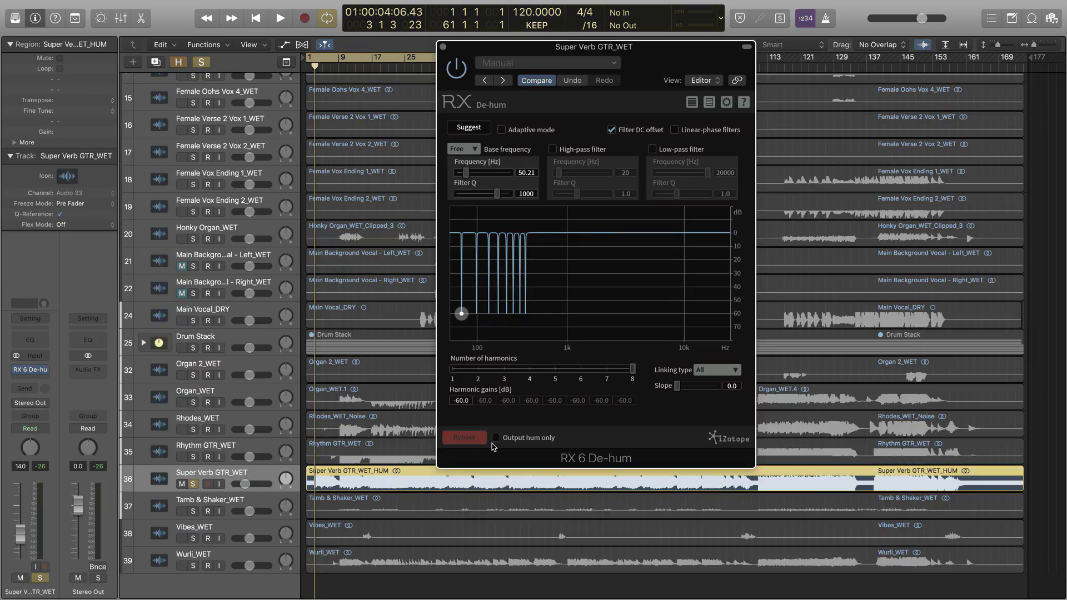
pyautogui.press('space')
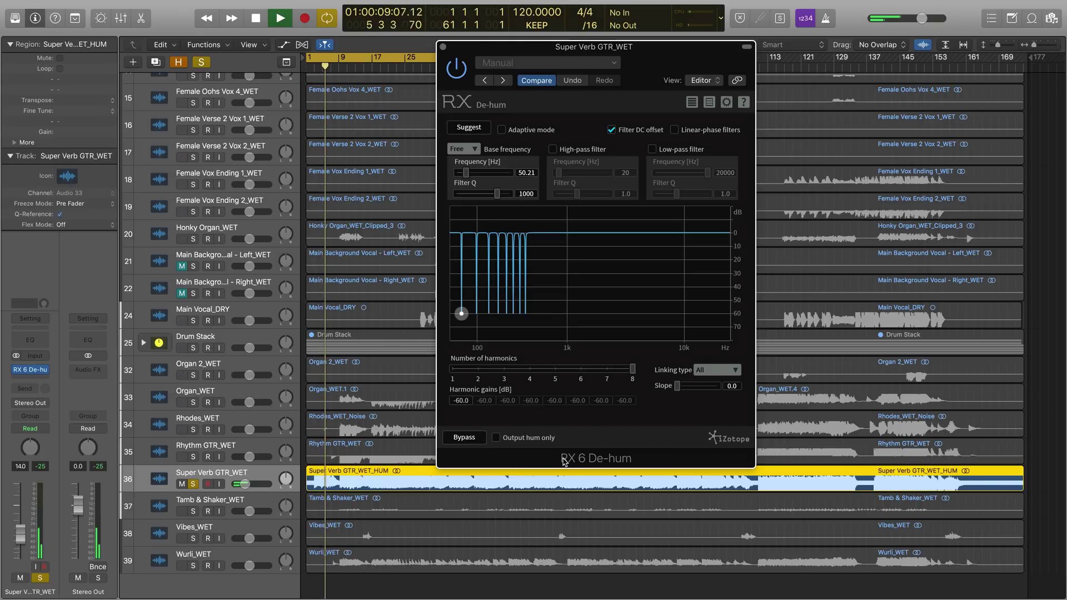
pyautogui.click(464, 438)
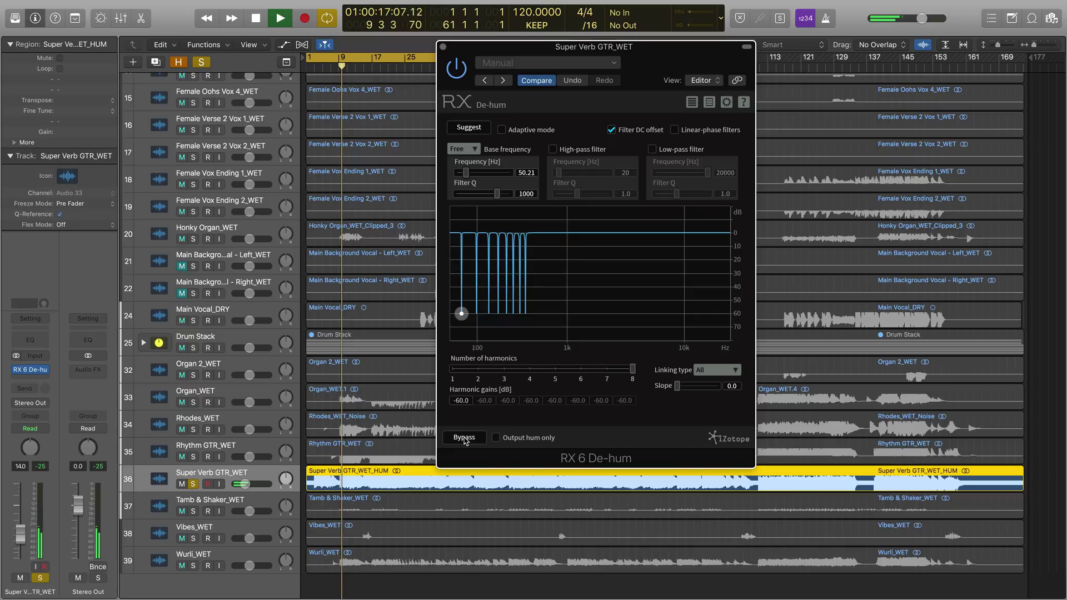
pyautogui.click(465, 438)
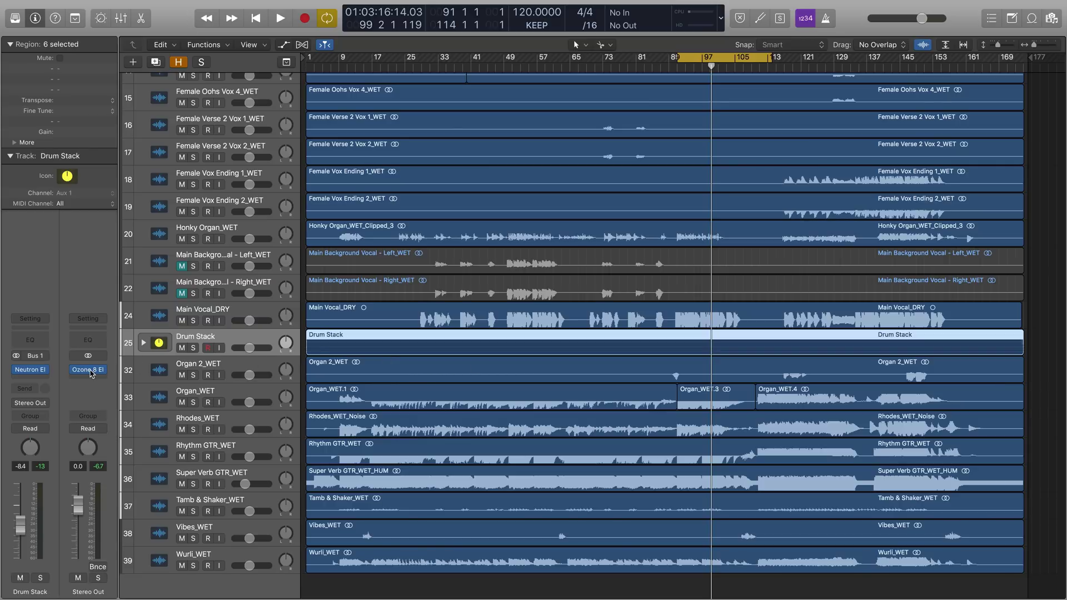
# - Open Ozone 8 Elements on the Stereo Out and launch its Master Assistant
pyautogui.click(91, 371)
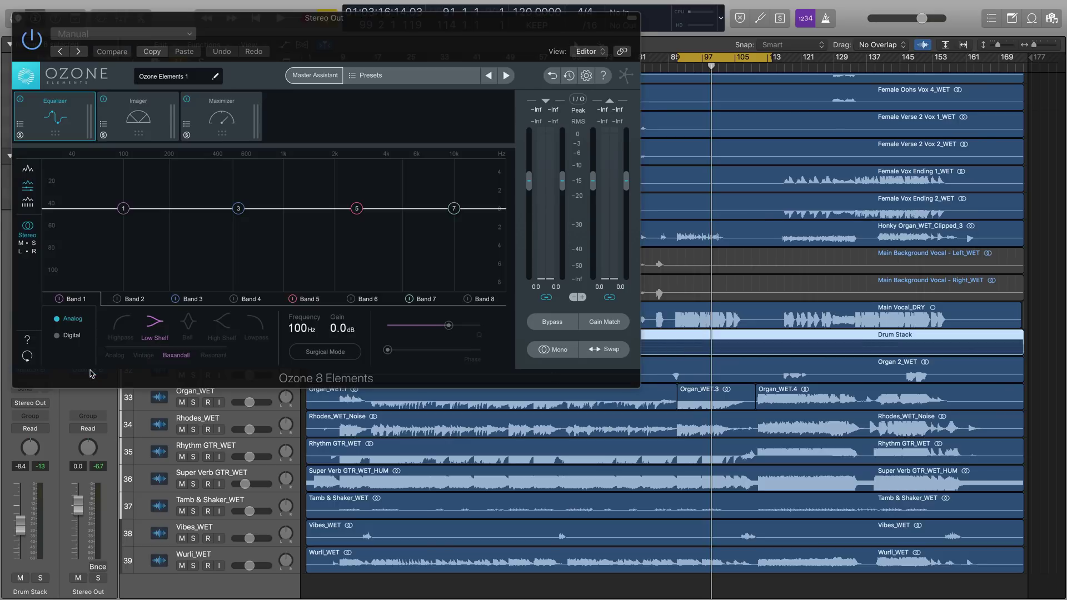
pyautogui.click(316, 76)
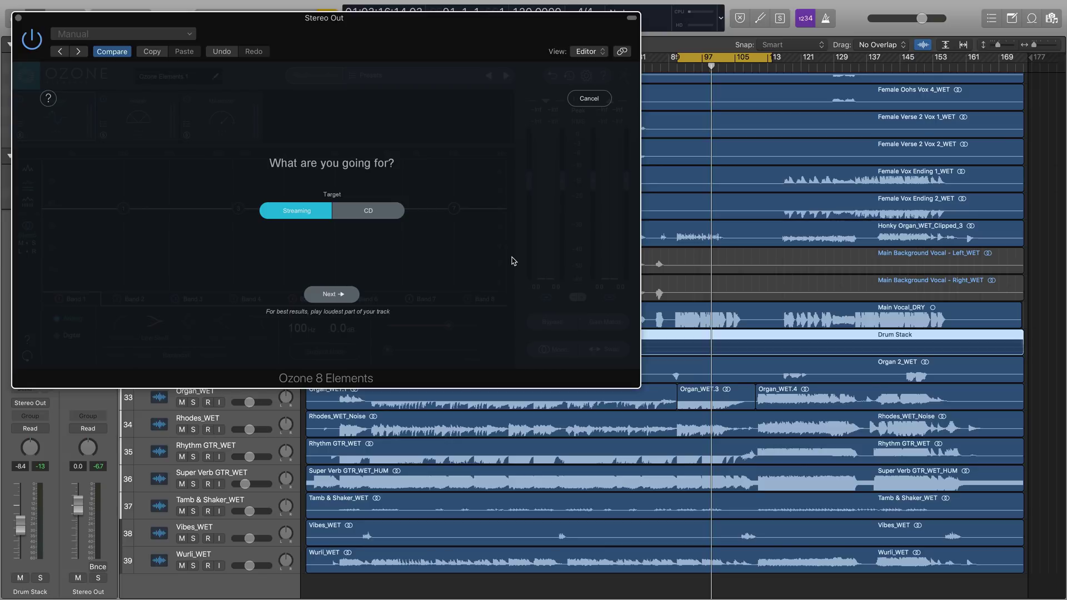
# - Pick Streaming as the Master Assistant target, after trying CD, and play the mix for analysis
pyautogui.click(398, 216)
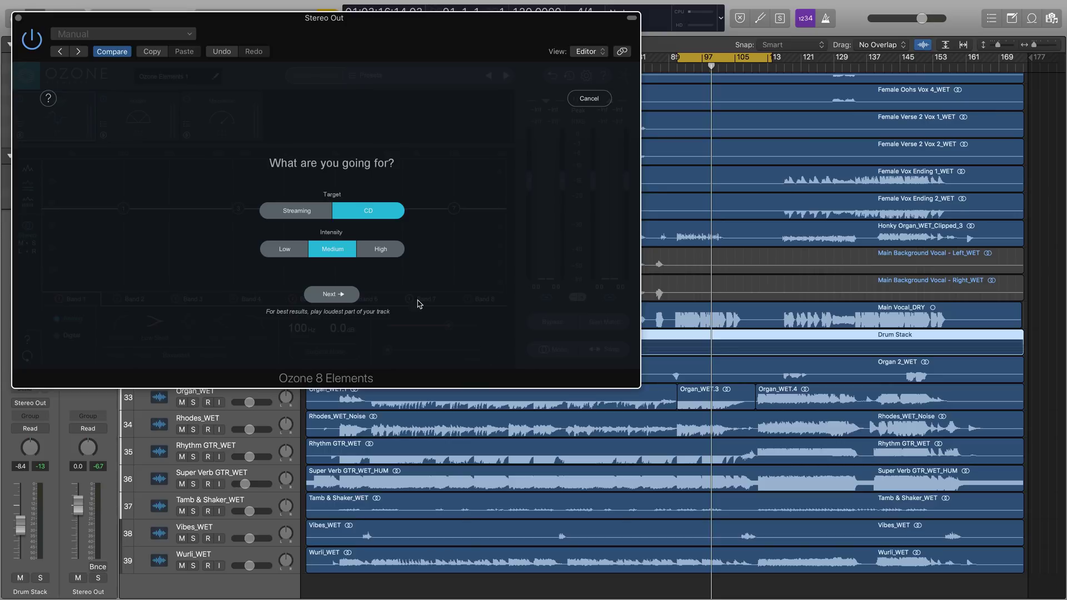
pyautogui.click(307, 214)
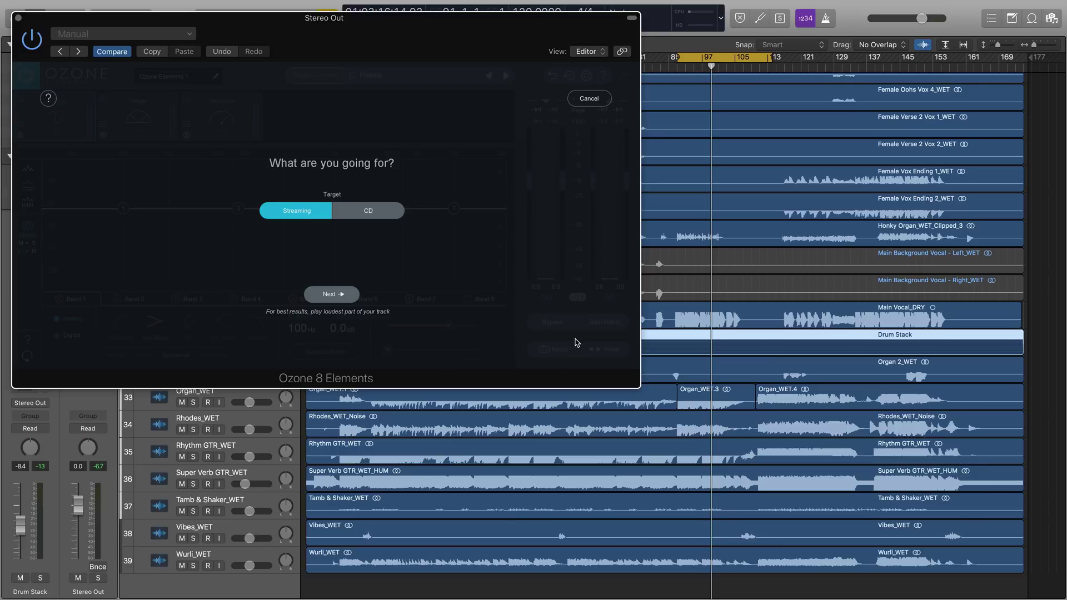
pyautogui.click(343, 294)
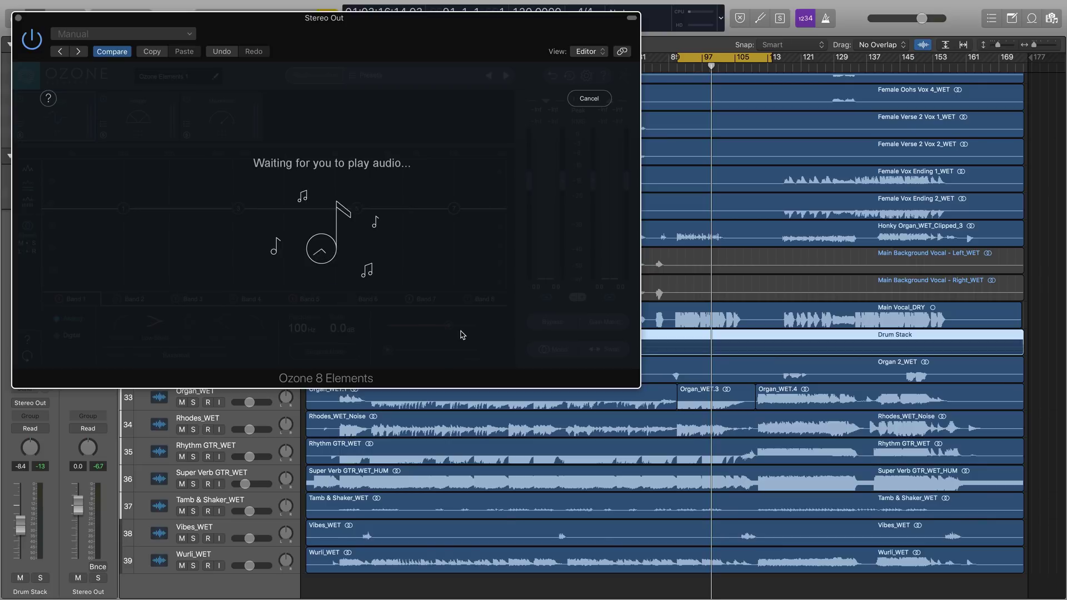
pyautogui.press('space')
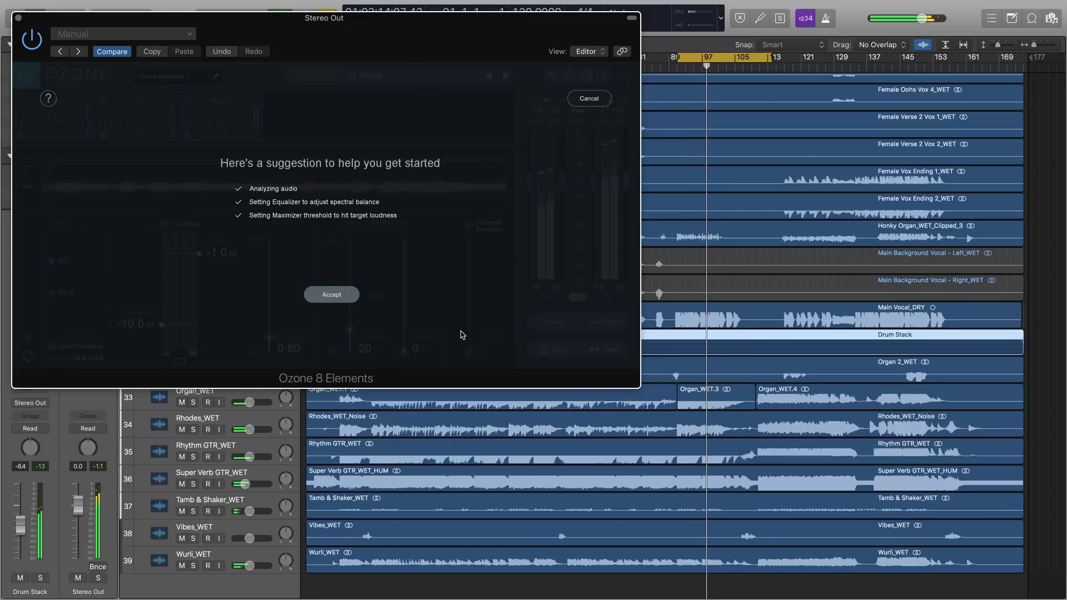
# - Accept the suggested master, check EQ bands 1 (+0.7 dB, 53.9 Hz) and 8 (-0.3 dB, 14.7 kHz), and show the Imager
pyautogui.click(332, 295)
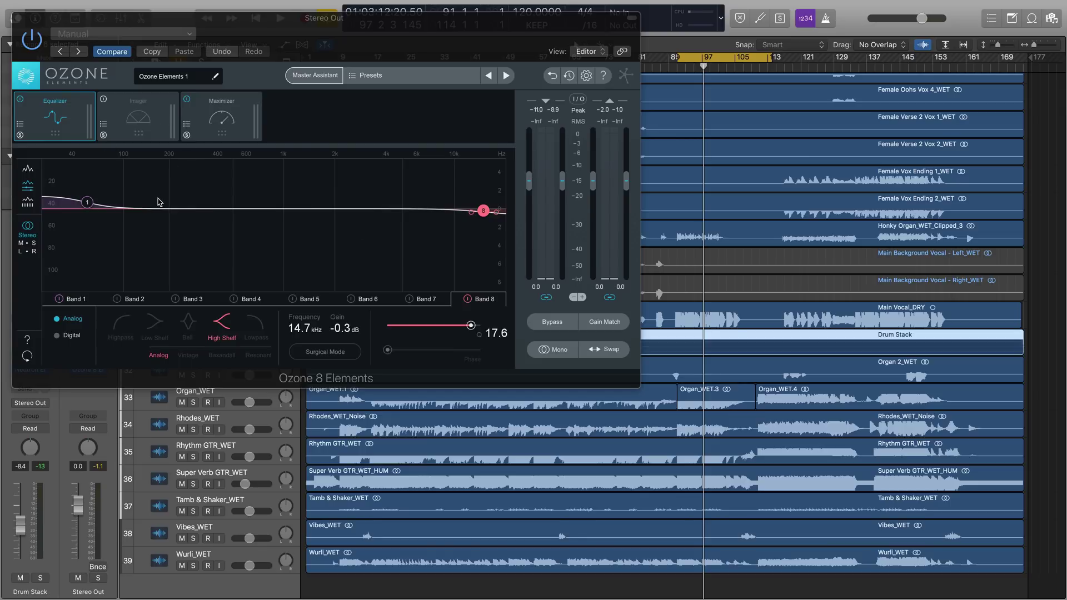
pyautogui.click(87, 204)
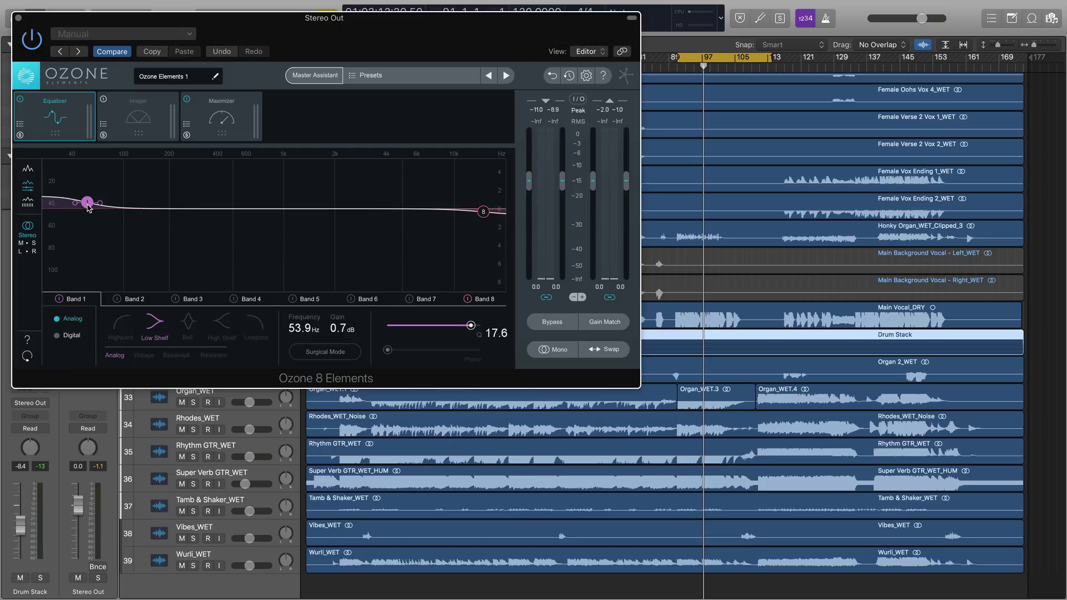
pyautogui.moveTo(88, 206)
pyautogui.click(483, 211)
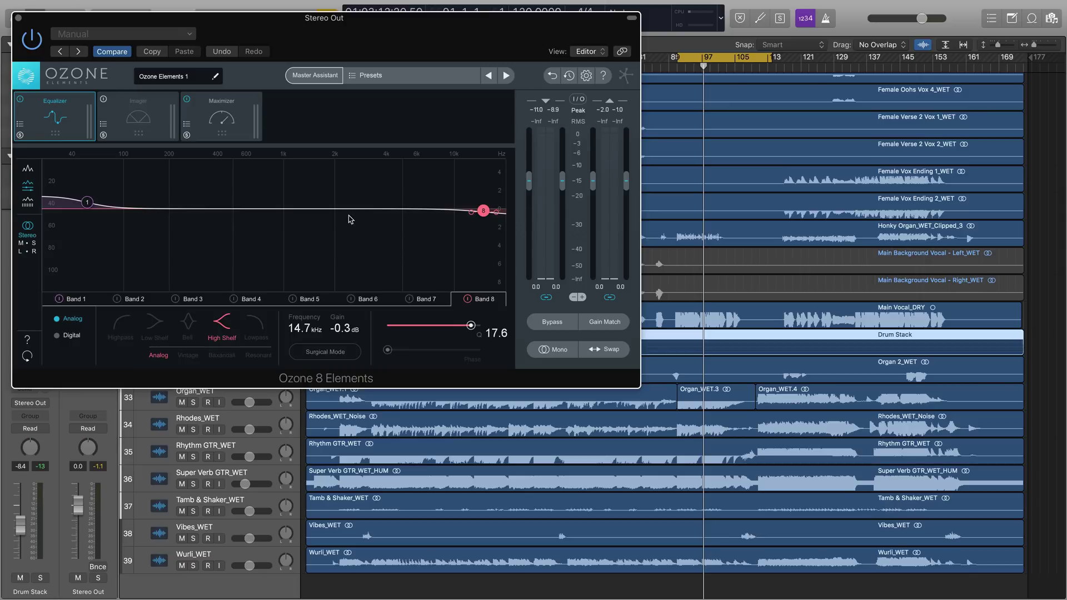
pyautogui.click(154, 121)
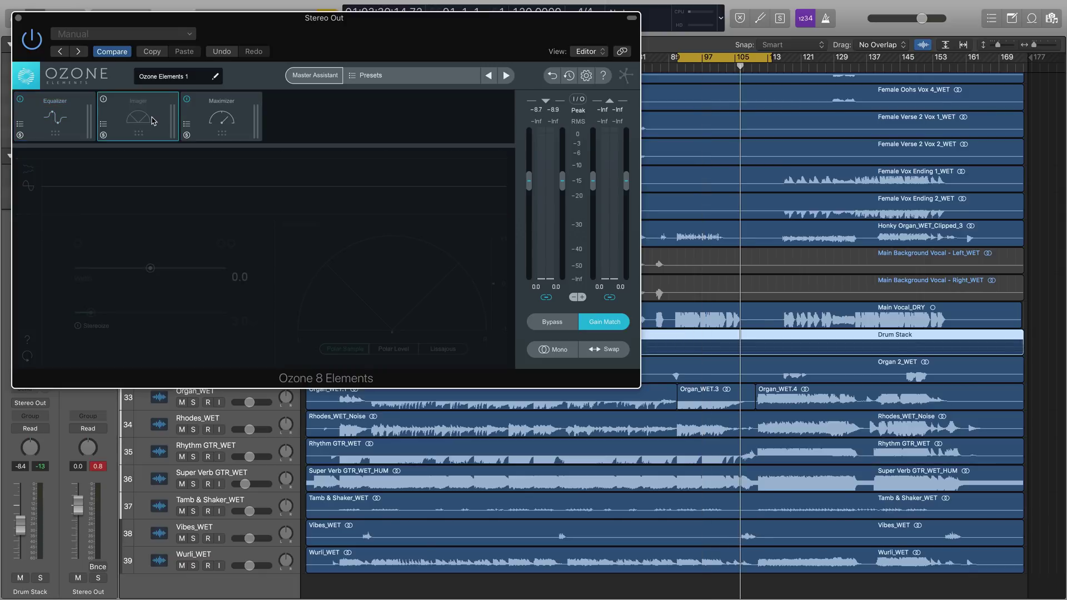
# - Turn on Ozone's Imager and set stereo width to 50.4 while the mix plays
pyautogui.click(103, 100)
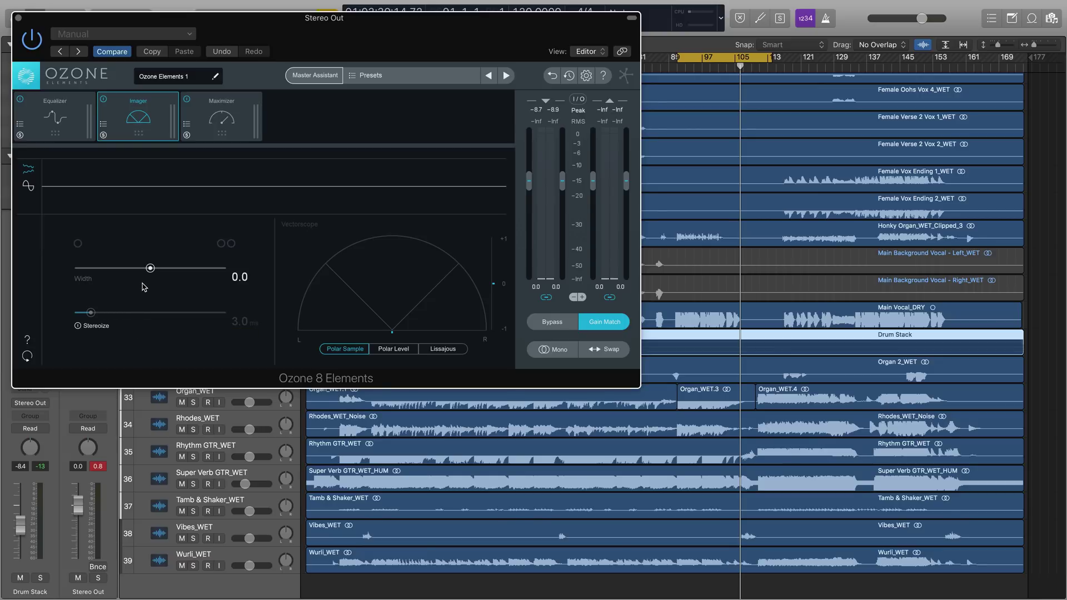
pyautogui.press('space')
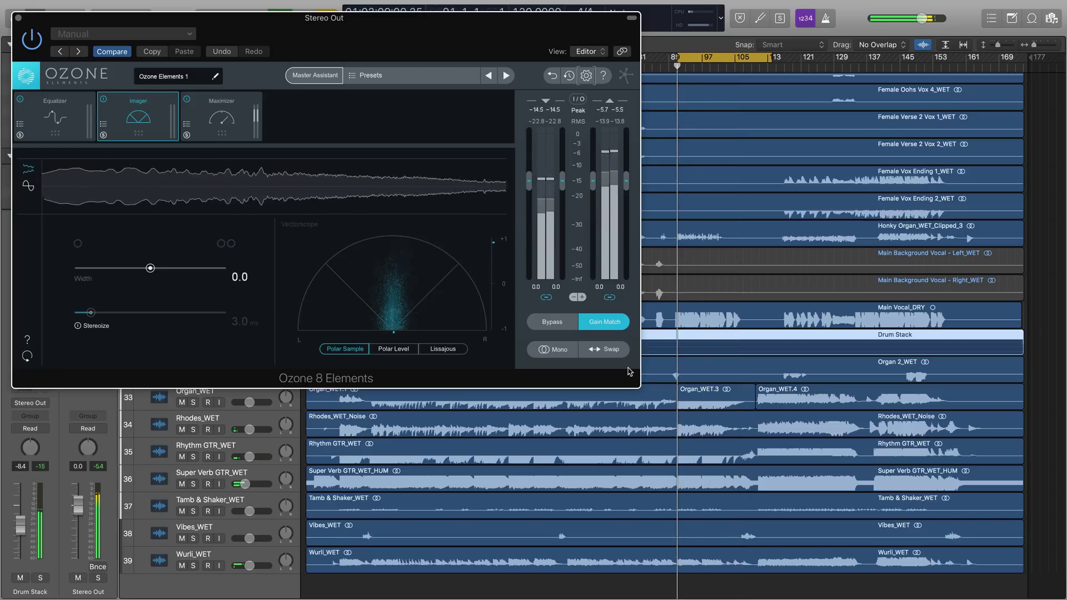
pyautogui.moveTo(148, 268); pyautogui.dragTo(188, 272)
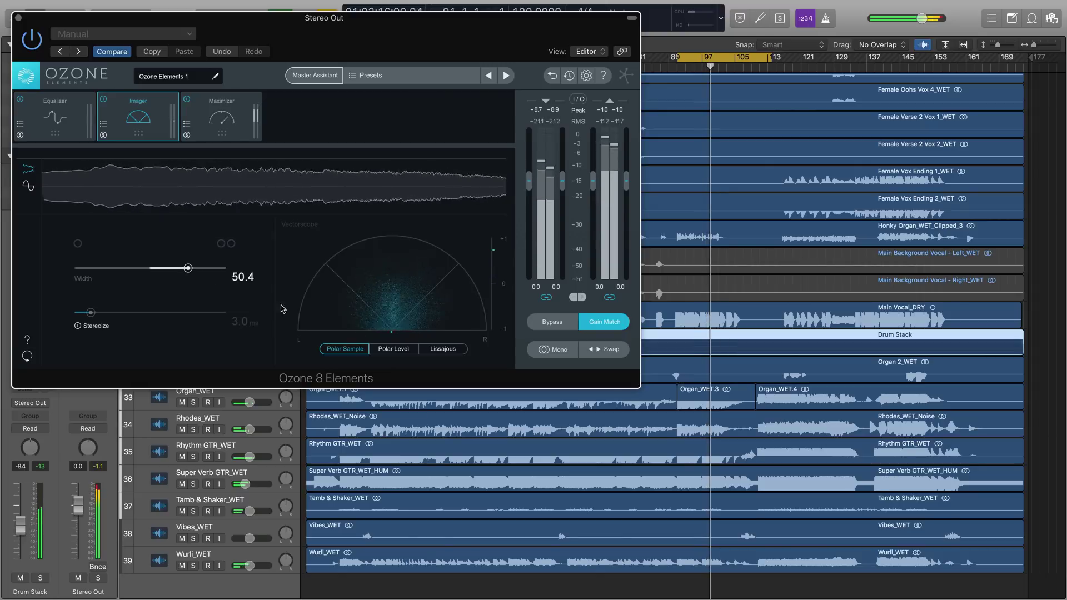
pyautogui.press('space')
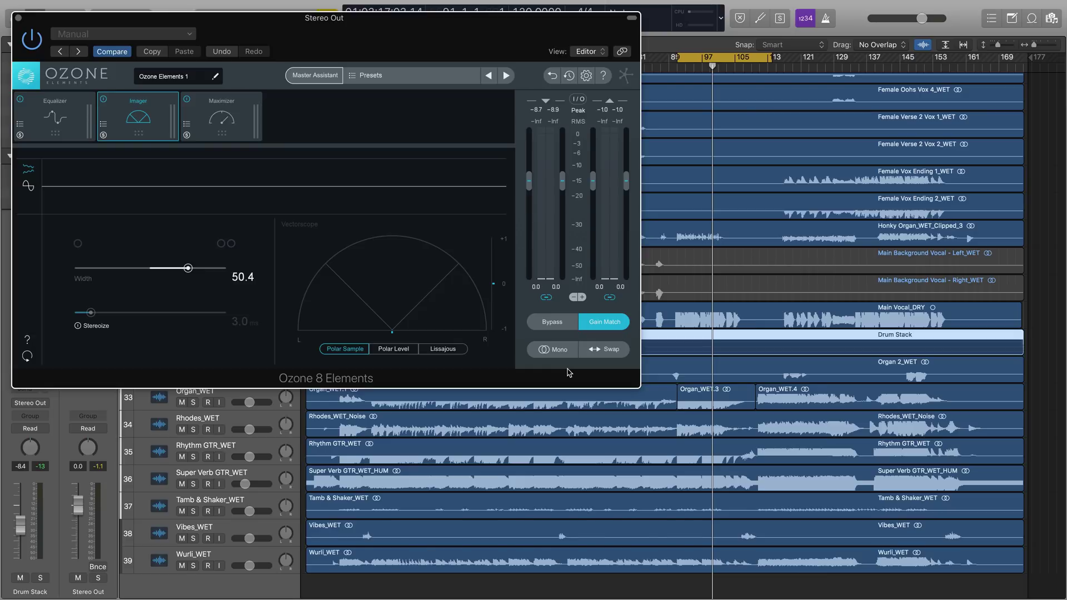
pyautogui.press('space')
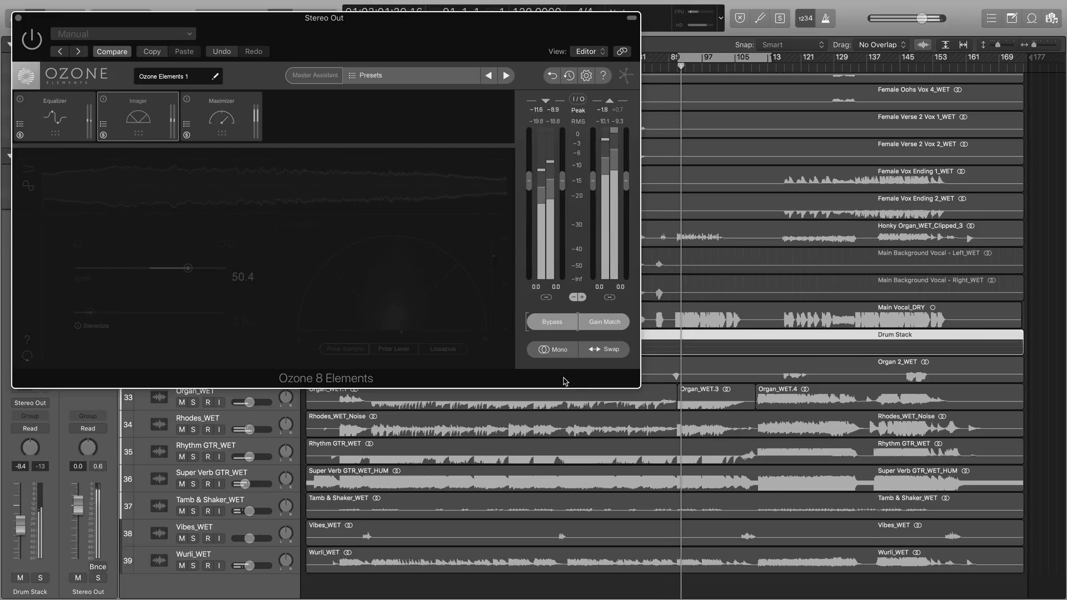
pyautogui.click(558, 329)
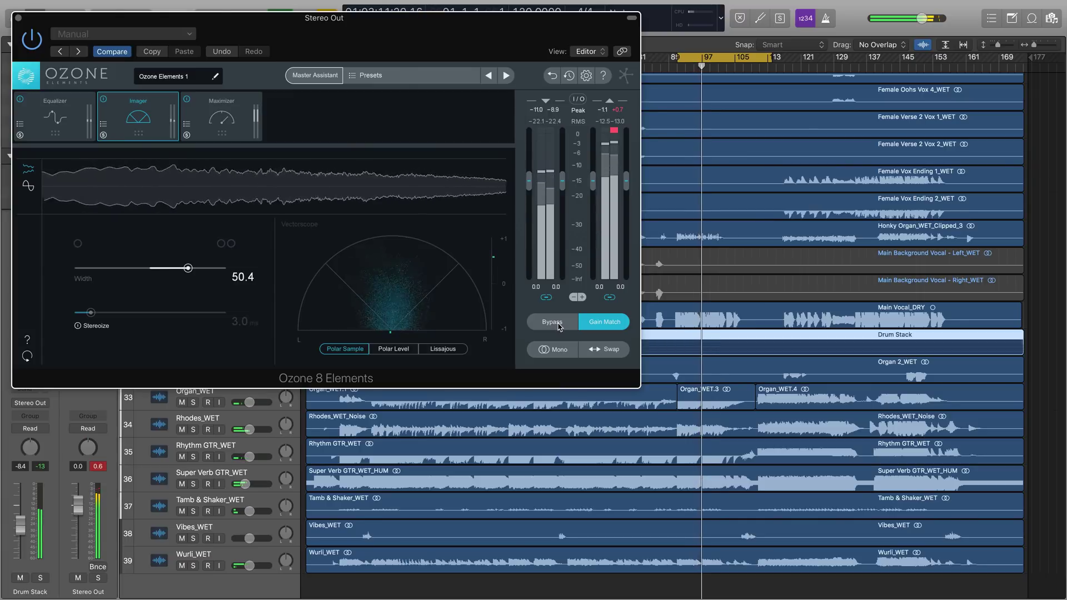
pyautogui.click(558, 324)
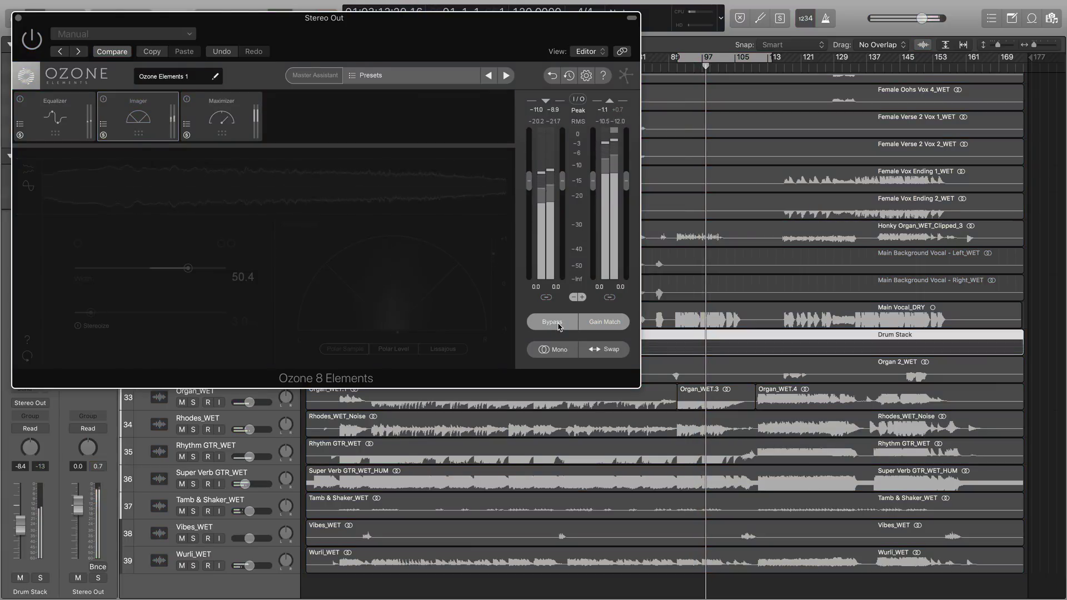
pyautogui.click(558, 326)
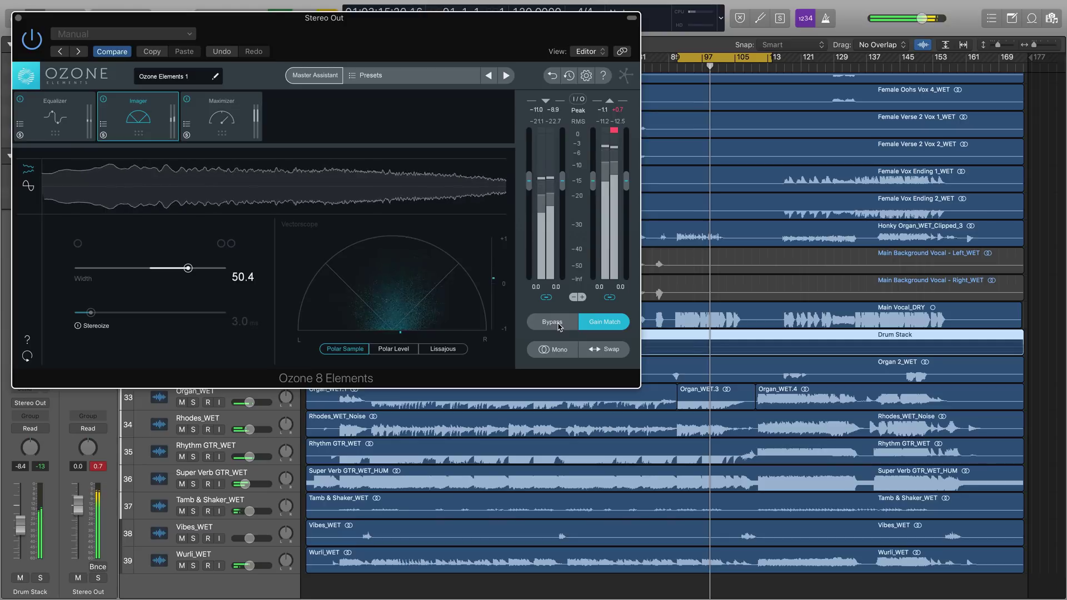
pyautogui.click(558, 323)
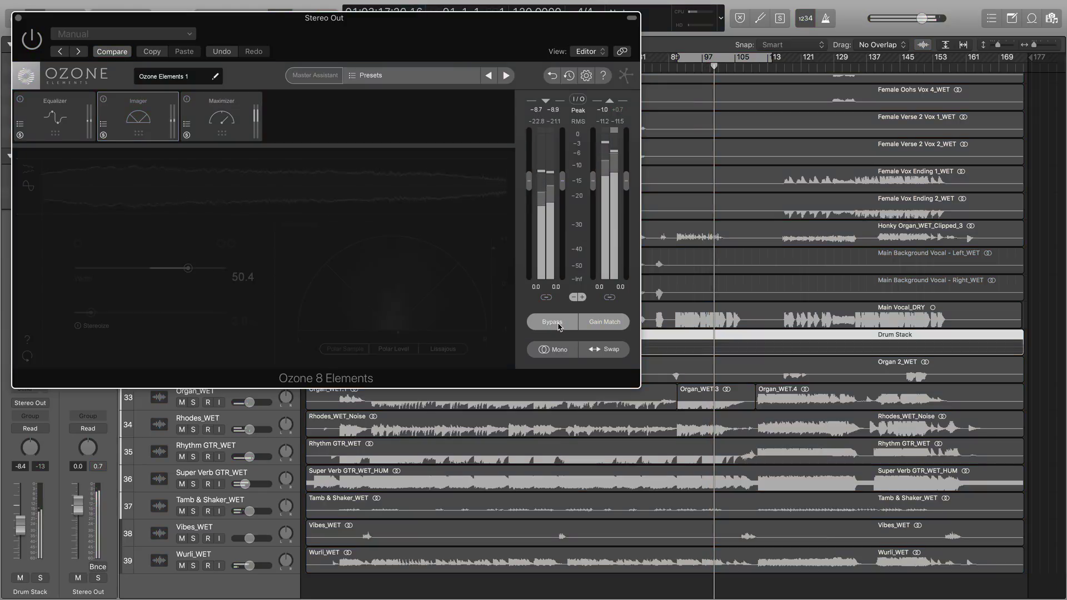
pyautogui.click(559, 325)
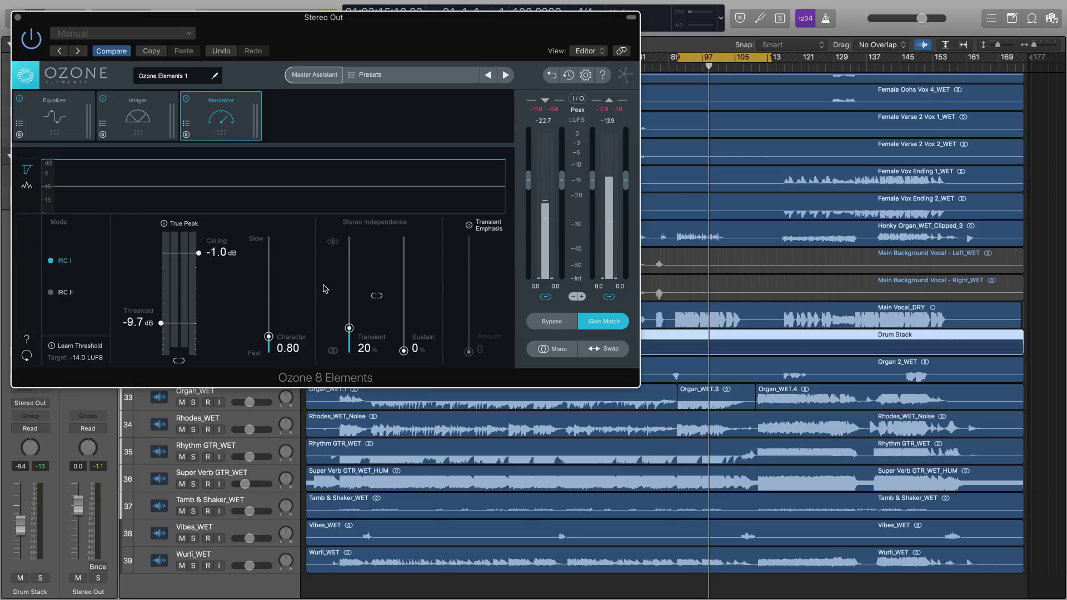
# - Move the Ozone Maximizer window aside to reveal the session's tracks
pyautogui.moveTo(356, 372); pyautogui.dragTo(516, 389)
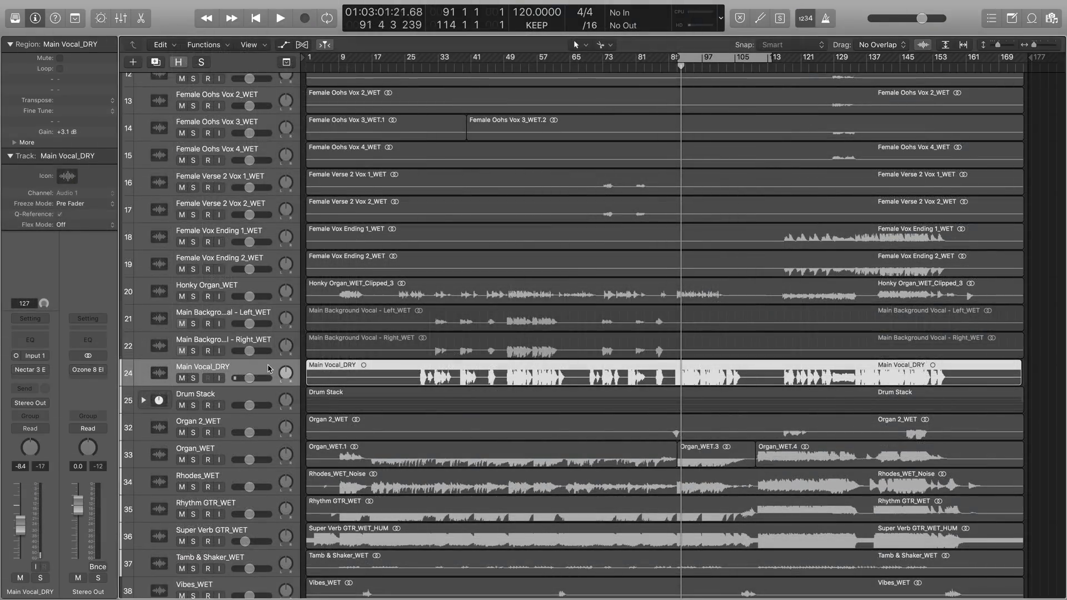
# - Play back the fully processed session with Nectar and Ozone applied
pyautogui.press('space')
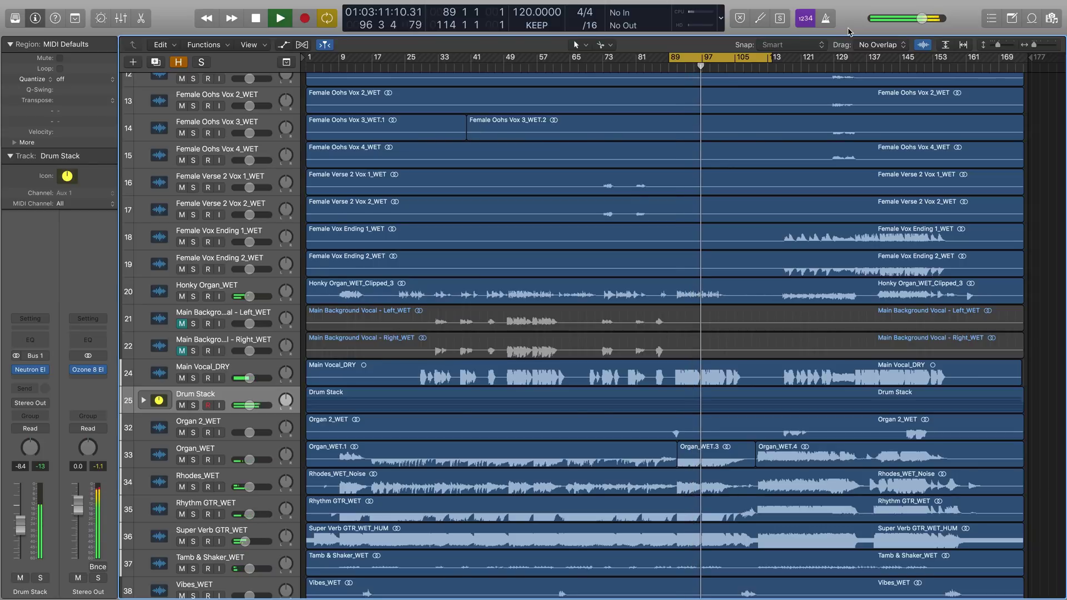
# - Switch off Cycle mode so playback continues past bar 97
pyautogui.press('c')
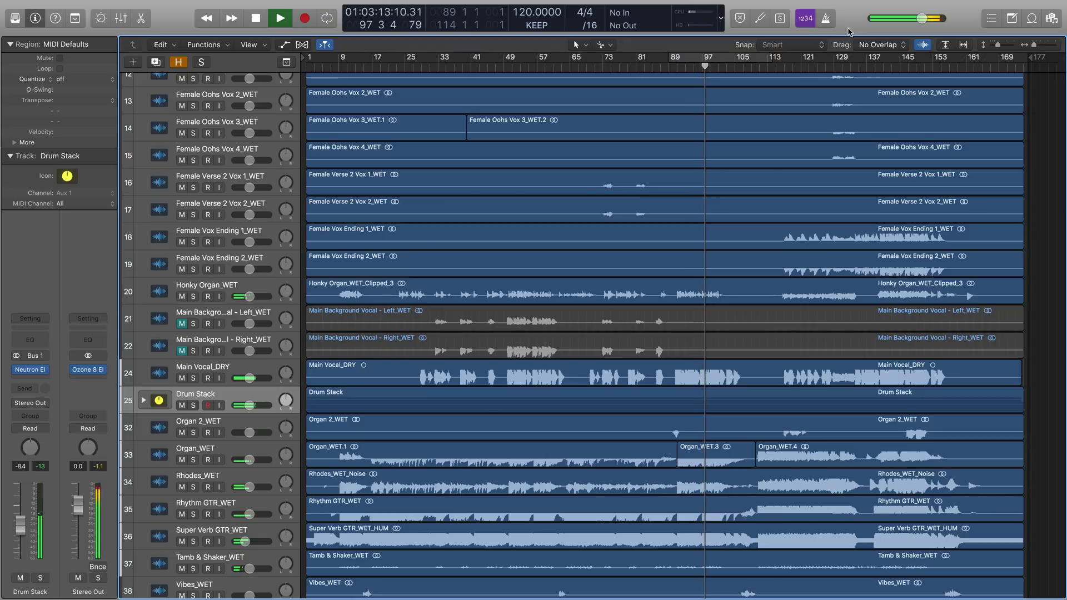